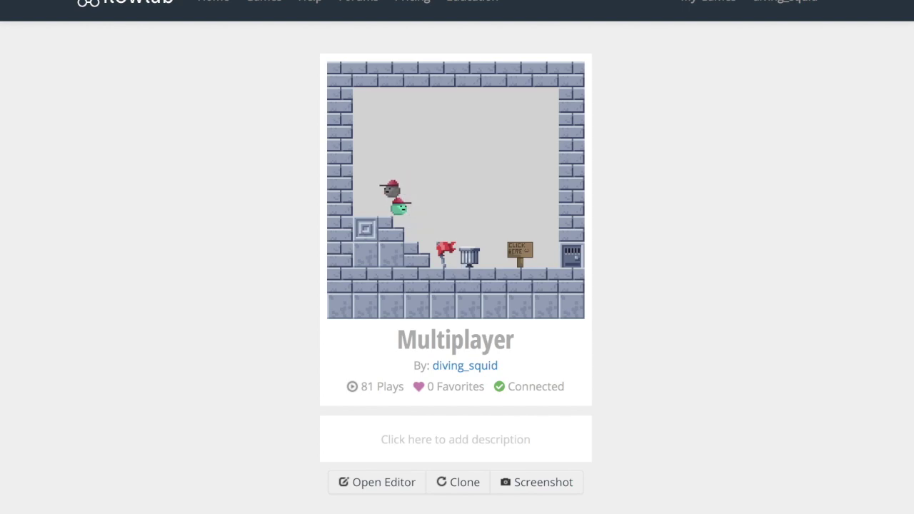
- Play-test the multiplayer demo by moving and jumping the character around the steps at the start of the walled room
key("Up")
key("Right")
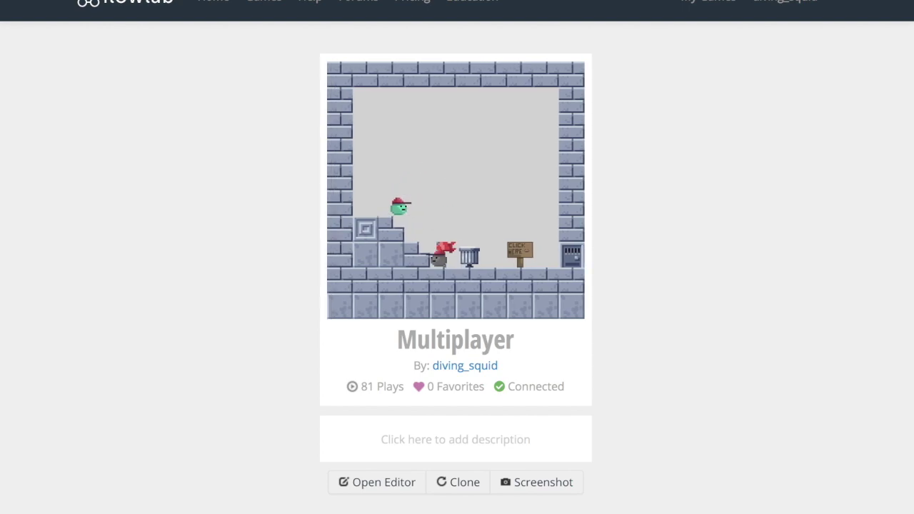
key("Left")
key("Up")
key("Up")
key("Right")
key("Up")
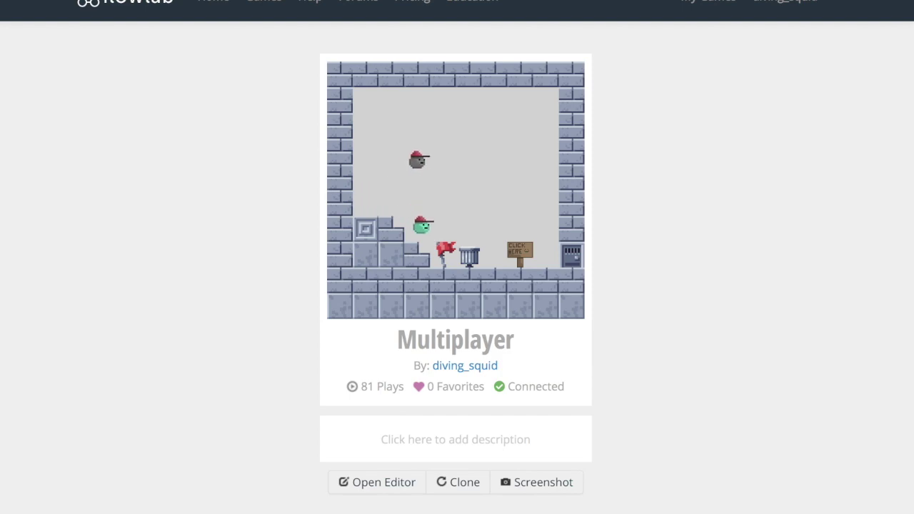
key("Left")
key("Up")
key("Up")
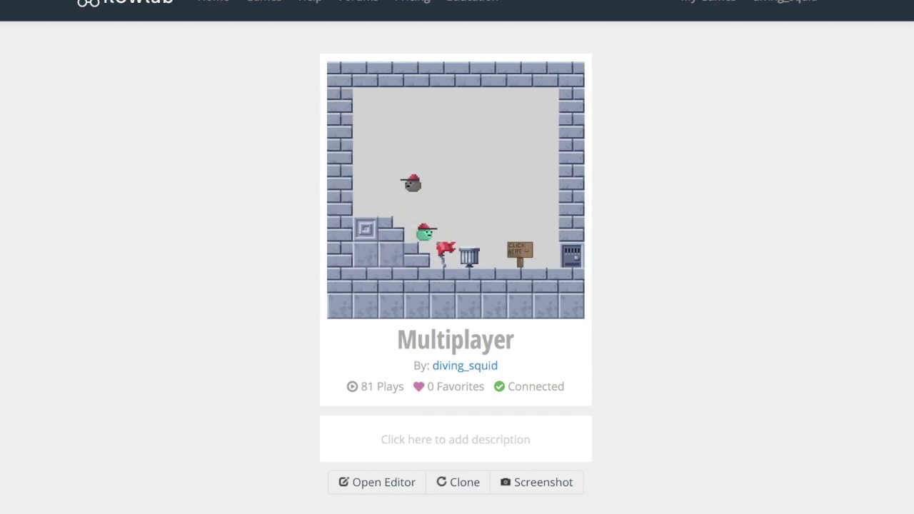
key("Right")
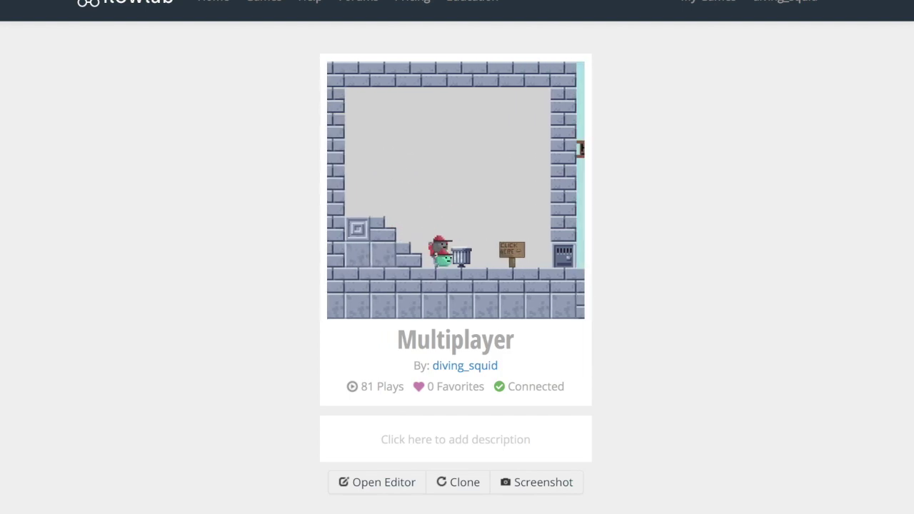
- Play-test the route past the sign and through the door to the grass outside, returning to the other player
key("Up")
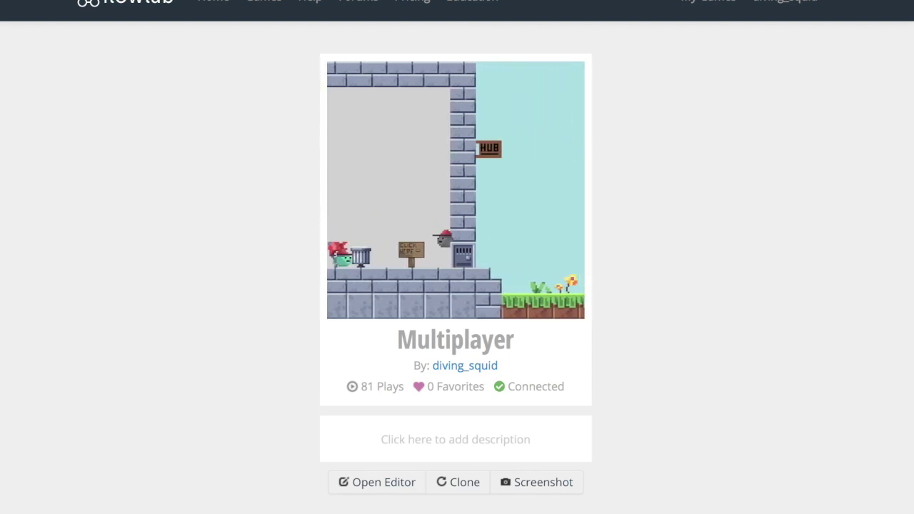
key("Left")
key("Up")
key("Right")
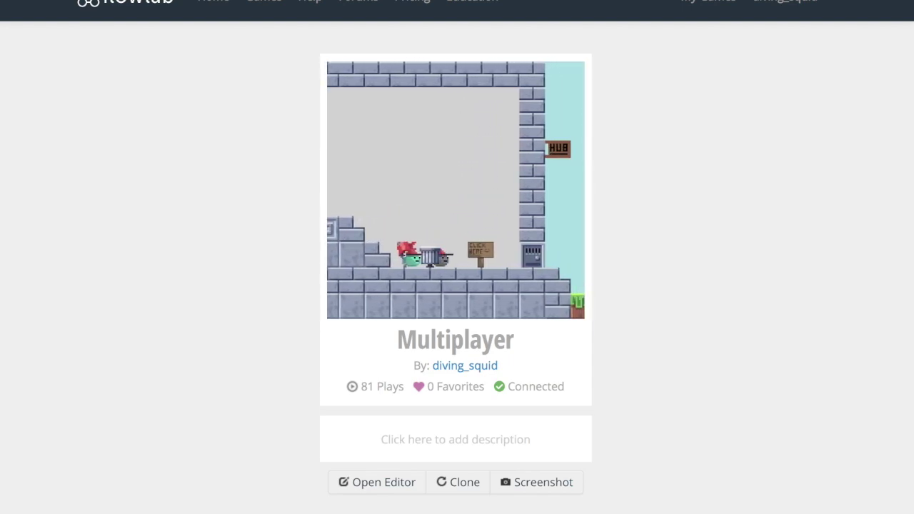
key("Right")
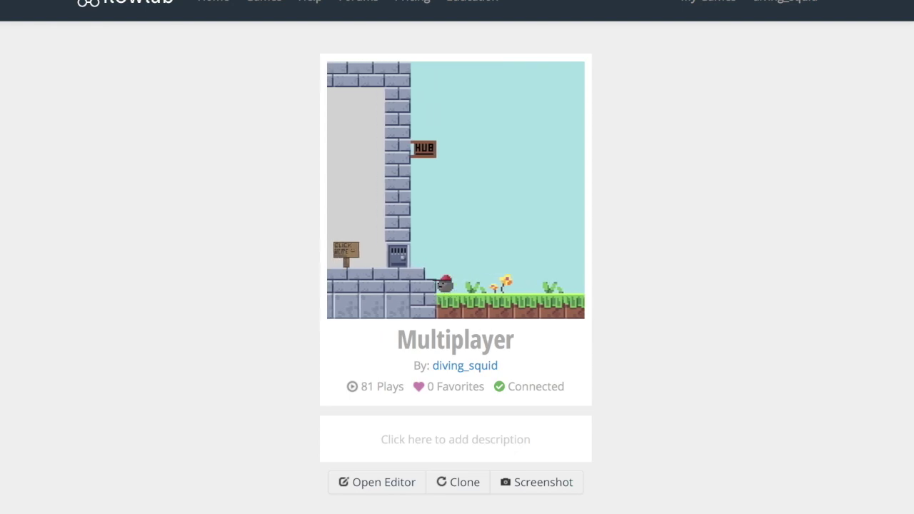
key("Left")
key("Up")
key("Left")
key("Up")
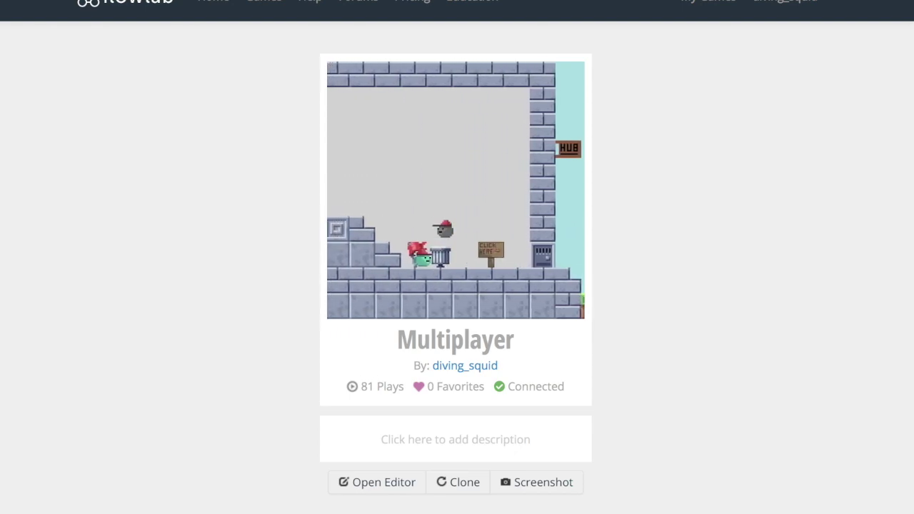
key("Right")
key("Up")
key("Up")
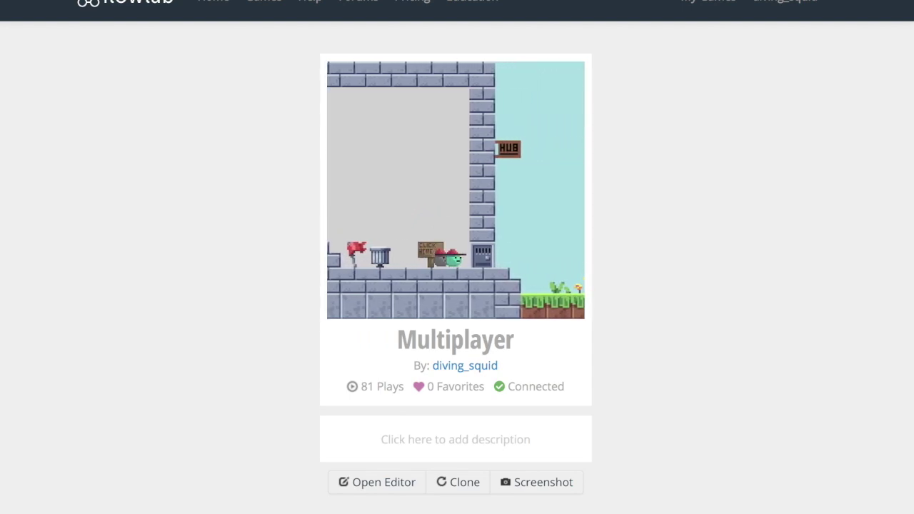
- Create a new game from the games list and name it "multiplayer example"
left_click(714, 11)
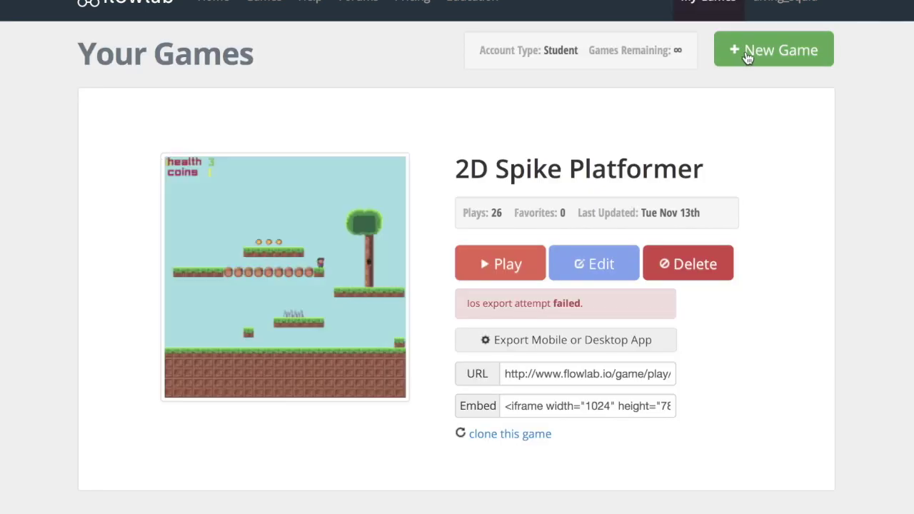
left_click(745, 51)
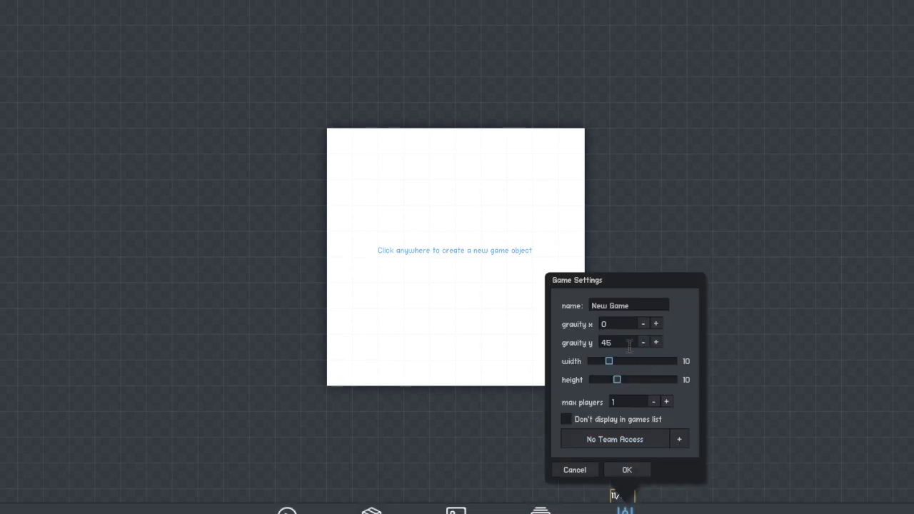
left_click(637, 306)
key("ctrl+a")
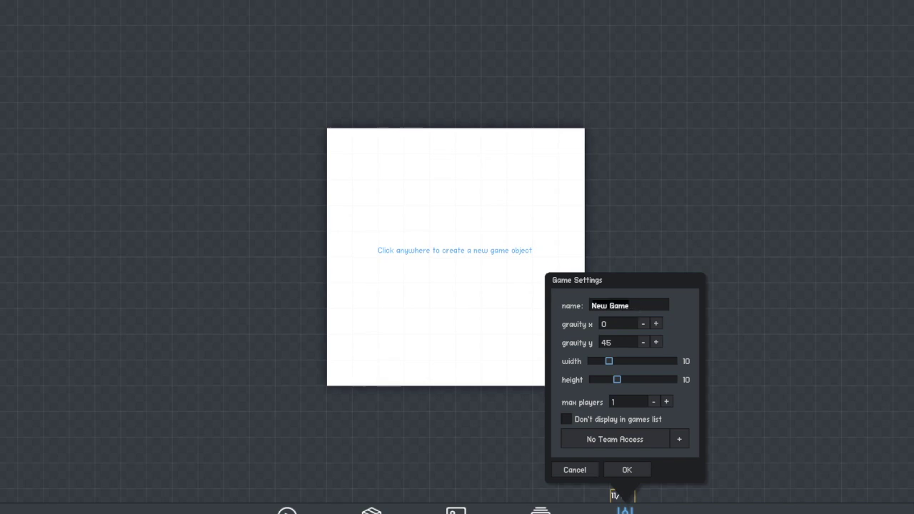
key("BackSpace")
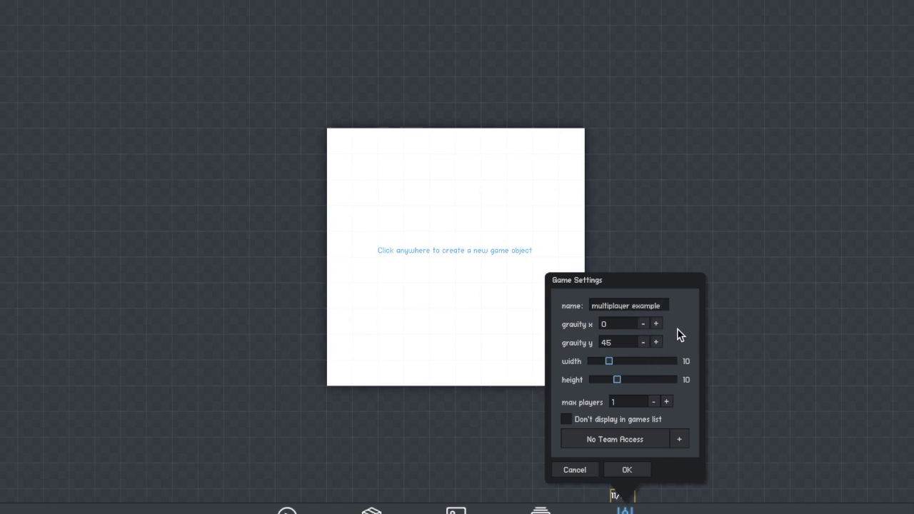
- Keep the level width at 10 and raise the game's maximum number of players
left_click(616, 361)
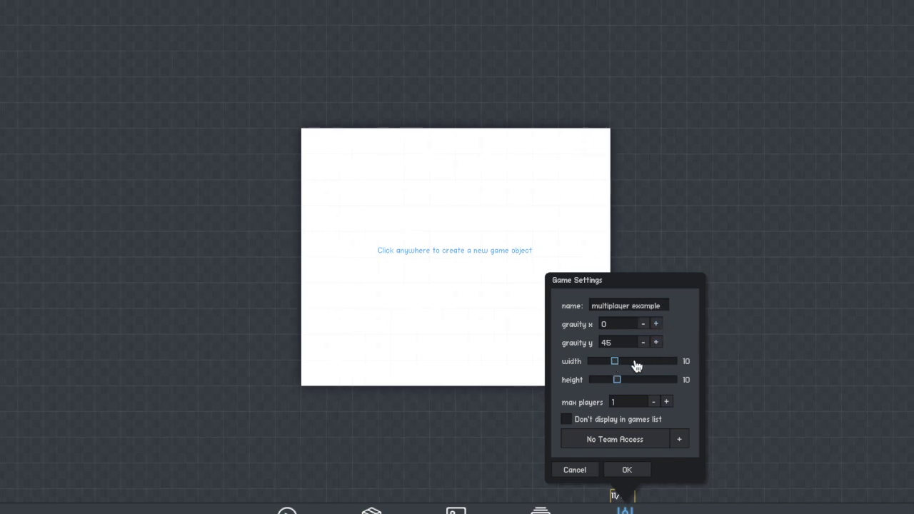
left_click_drag(614, 364, 608, 363)
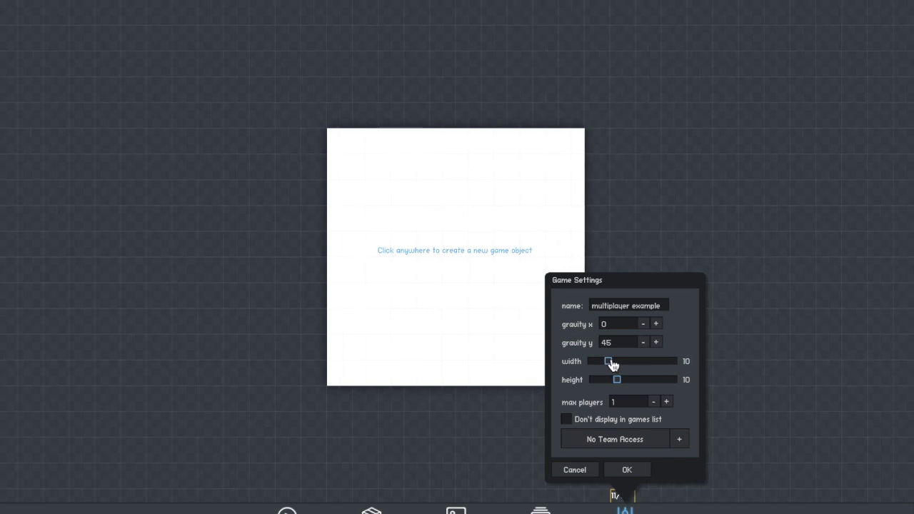
left_click(665, 402)
double_click(669, 400)
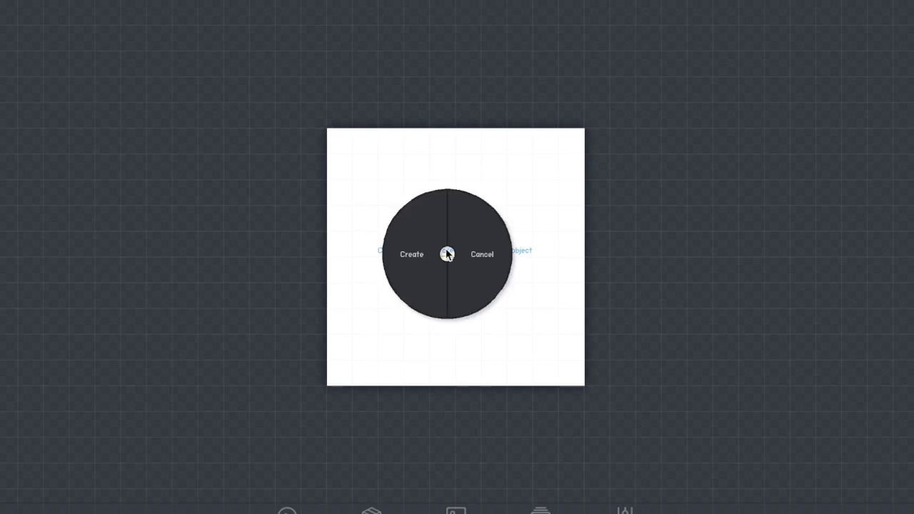
- Lay a row of new blocks across the lower part of the level and name their type "ground"
left_click(435, 247)
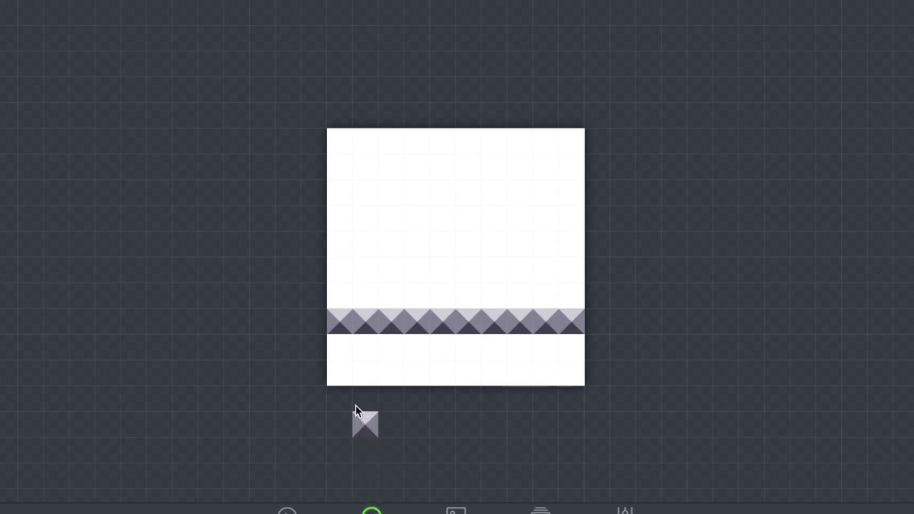
left_click(373, 508)
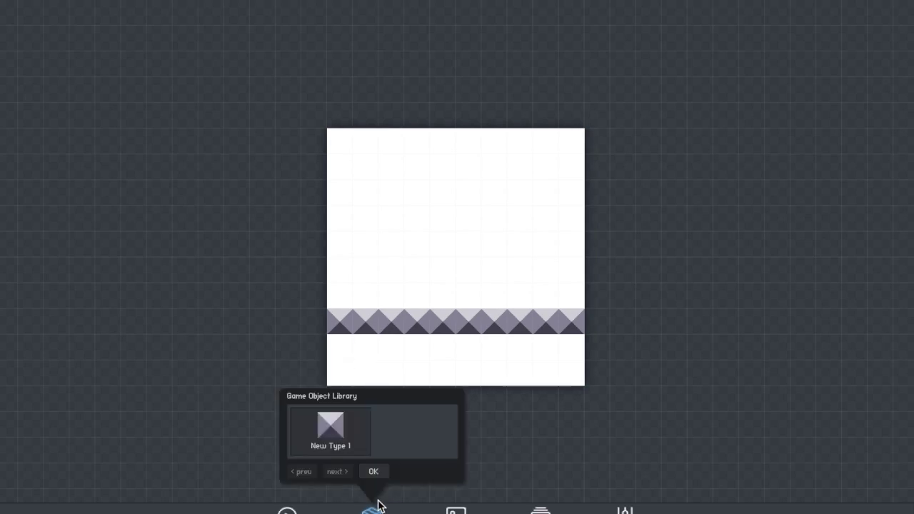
left_click(333, 424)
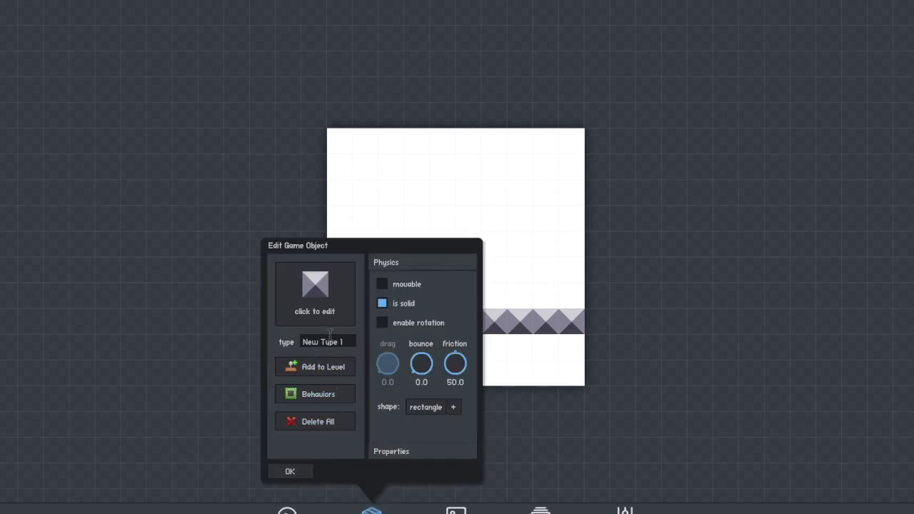
left_click(330, 341)
type("g")
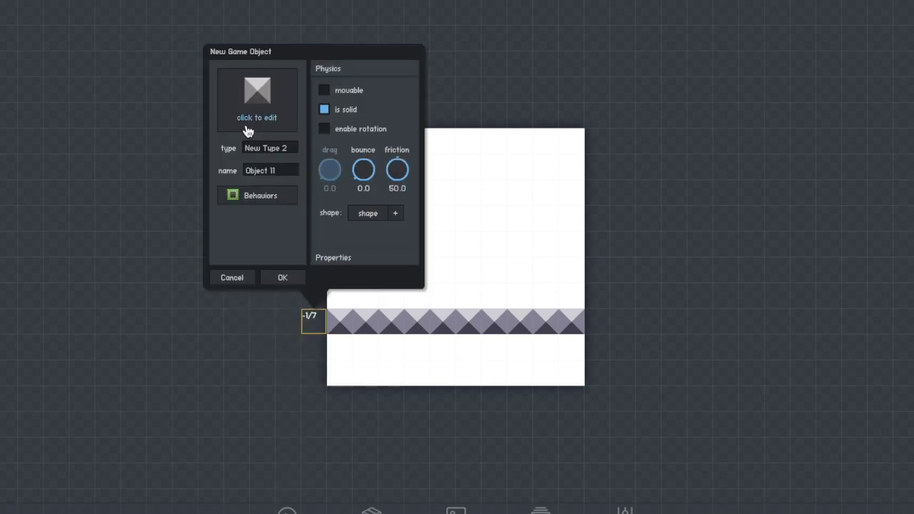
- Create a new object just outside the level beside the ground row and fill its sprite solid black
left_click(248, 131)
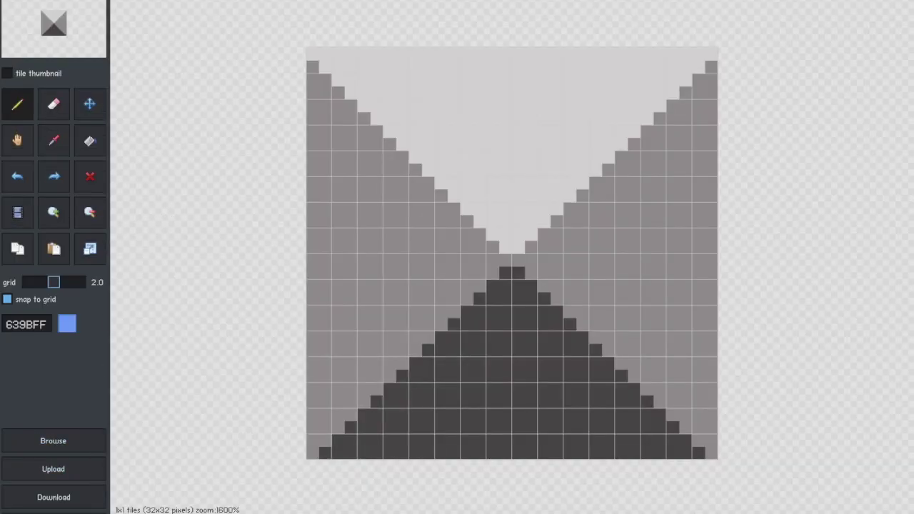
left_click(90, 141)
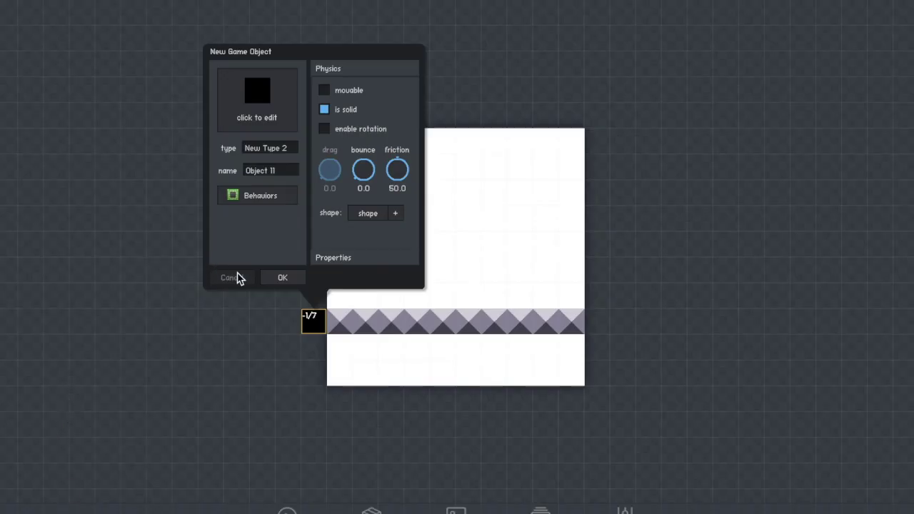
left_click(279, 278)
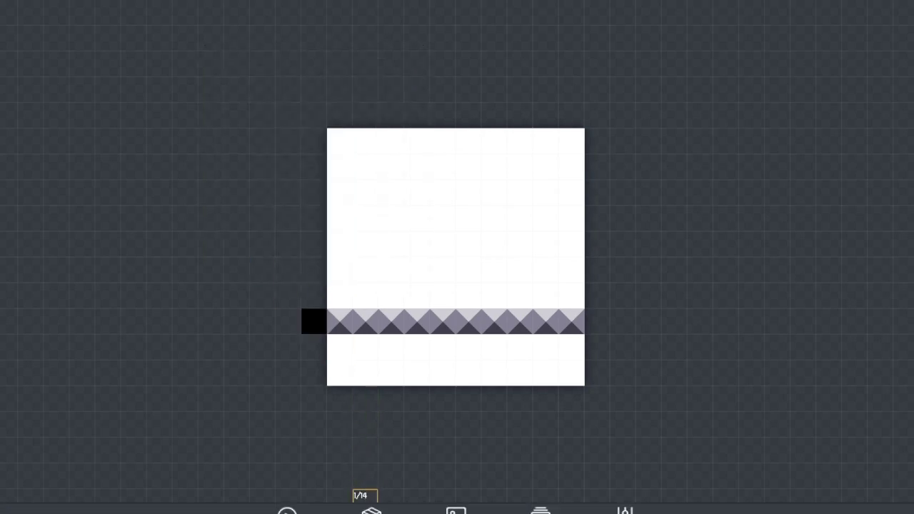
- Rename the black object's type as "border"
left_click(372, 508)
left_click(422, 433)
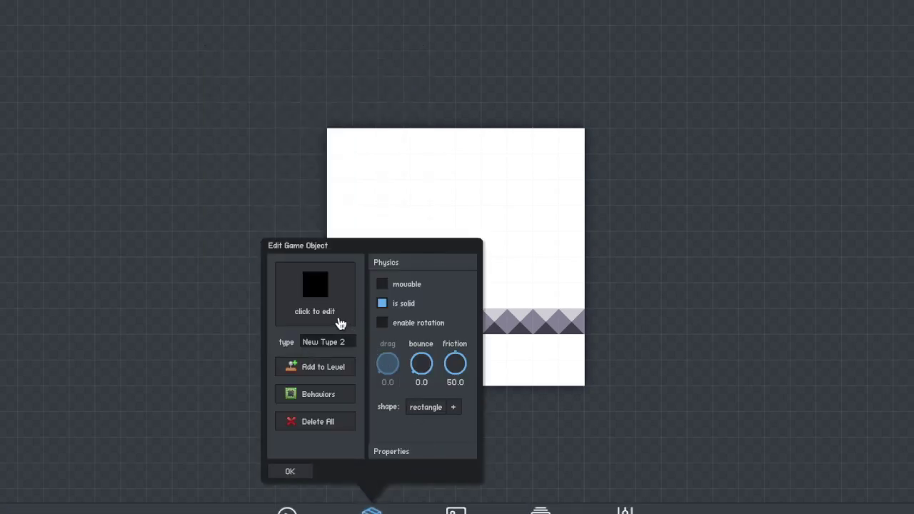
left_click(324, 337)
type("border")
left_click(289, 474)
- Clone the black border block into a closed frame around the whole level
left_click(314, 325)
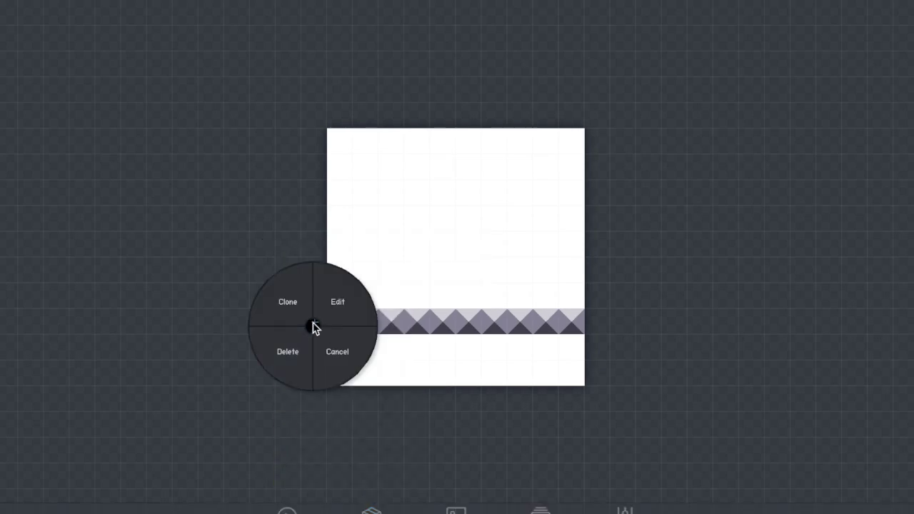
left_click(289, 302)
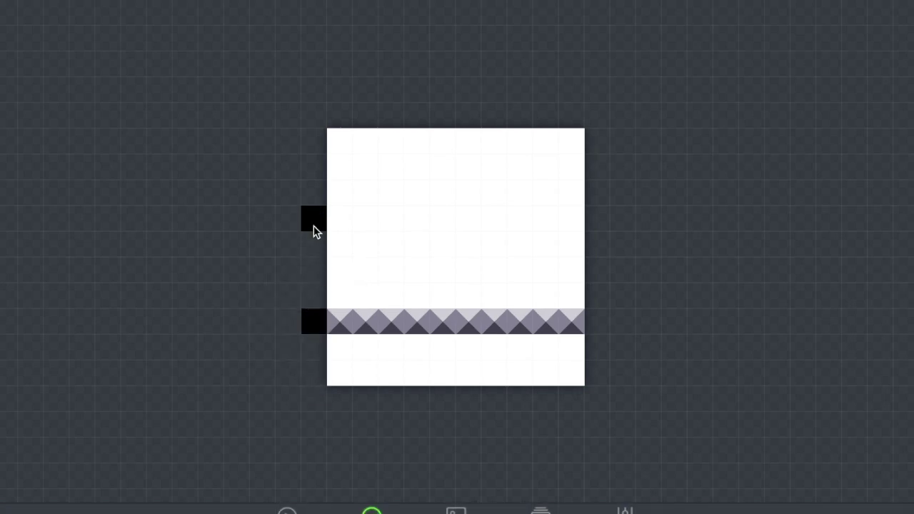
mouse_move(312, 179)
left_mouse_down()
mouse_move(317, 382)
mouse_move(334, 395)
mouse_move(400, 405)
mouse_move(589, 407)
mouse_move(598, 379)
mouse_move(597, 119)
mouse_move(409, 109)
mouse_move(352, 116)
mouse_move(317, 150)
left_mouse_up()
left_click(371, 511)
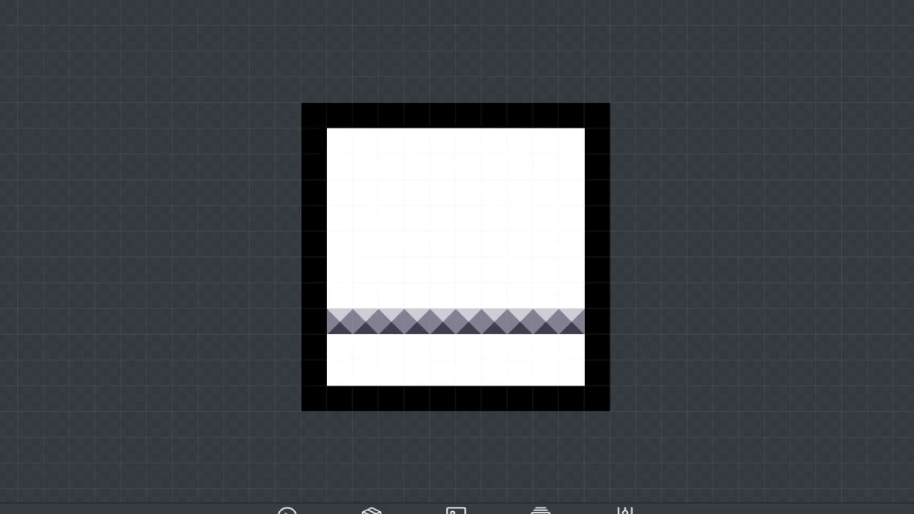
- Create a new object inside the level, one cell above the ground row, with its default sprite
left_click(417, 272)
left_click(383, 264)
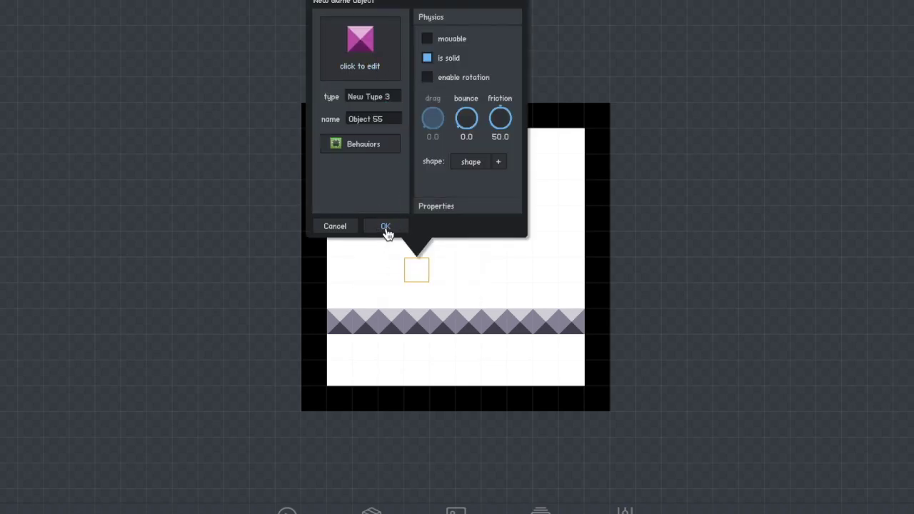
left_click(386, 227)
- Rename the magenta object's type as "Player"
left_click(371, 511)
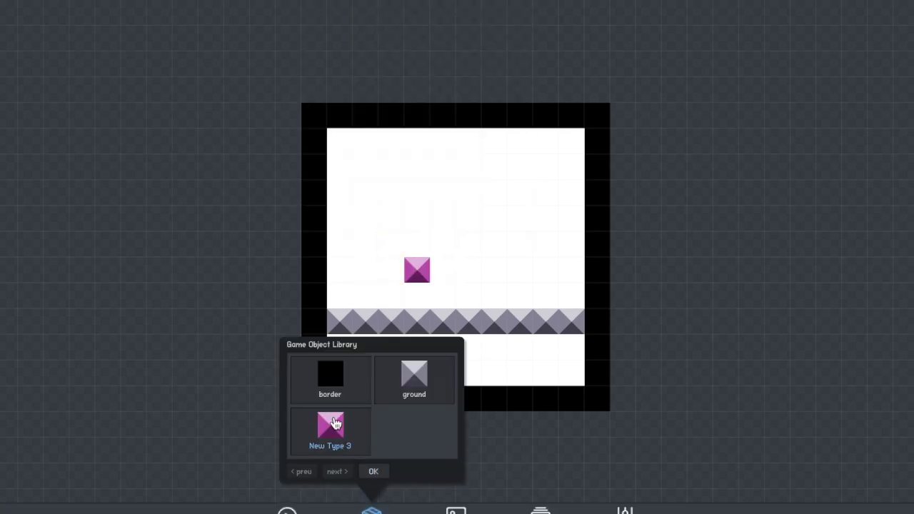
left_click(329, 426)
left_click(330, 343)
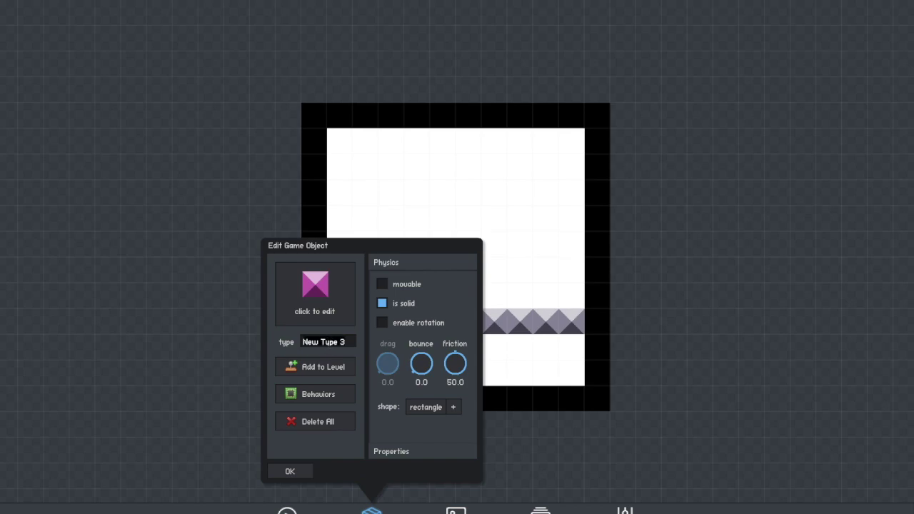
type("Player")
- Make the Player object movable and set its collision shape to capsule
left_click(386, 285)
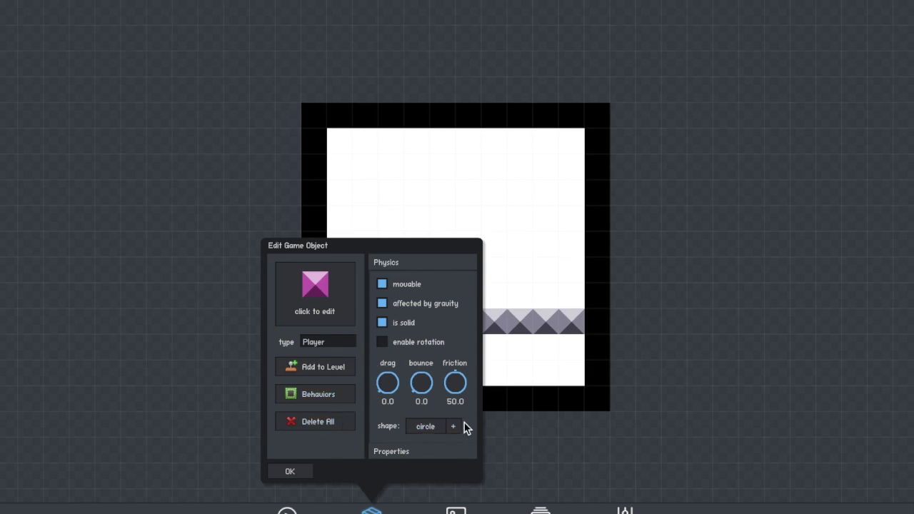
left_click(438, 426)
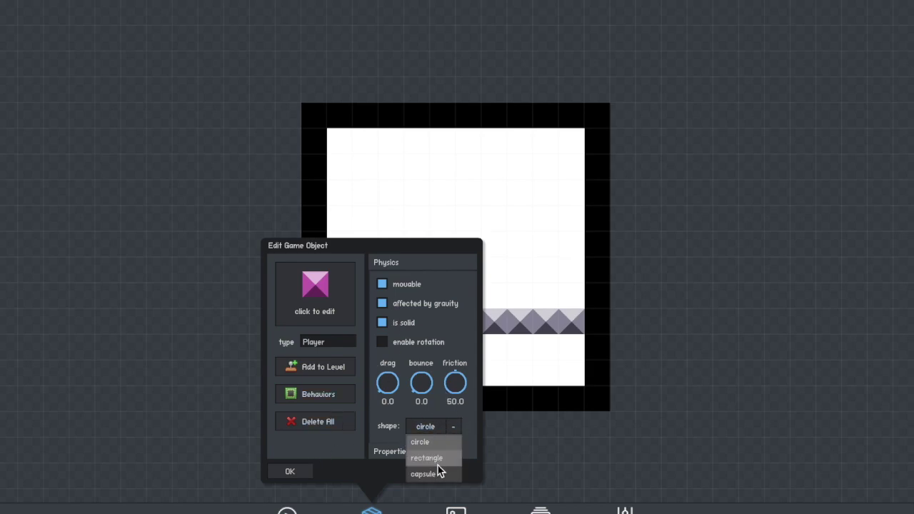
left_click(435, 470)
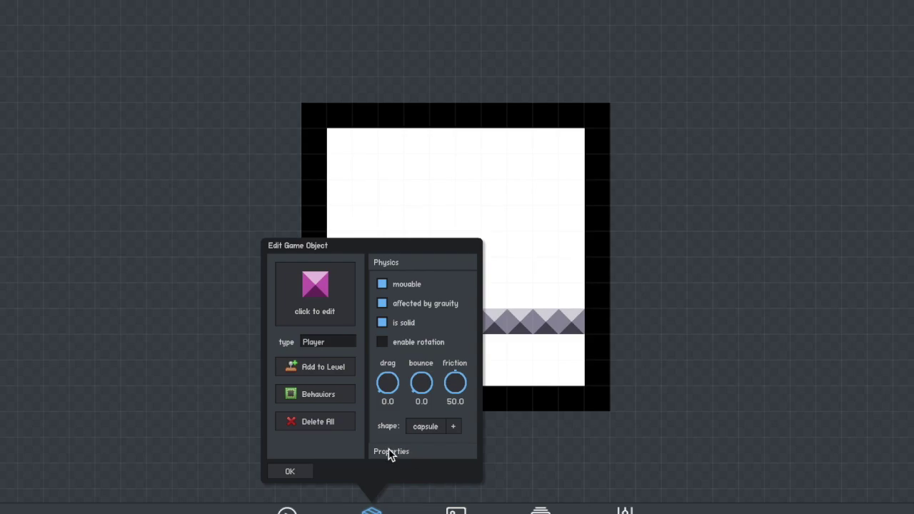
- Choose a multiplayer option in the Player object's properties and apply the object's settings
left_click(389, 450)
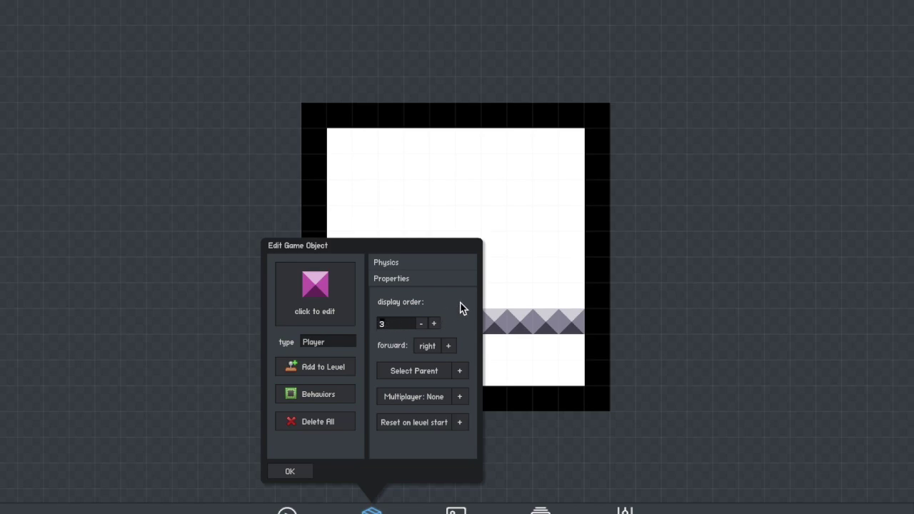
left_click(427, 347)
left_click(428, 350)
left_click(436, 399)
left_click(445, 446)
left_click(291, 472)
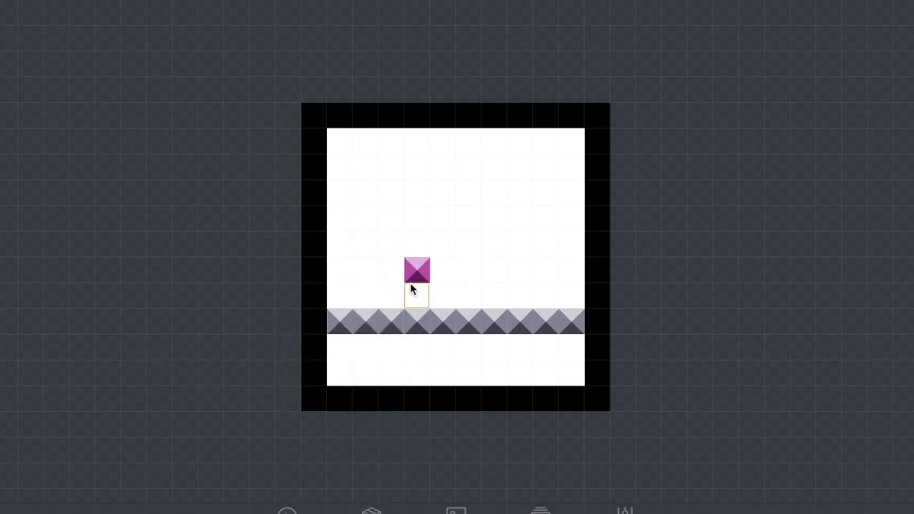
- Open the Player object's sprite for editing and create a new animation named "select"
left_click(414, 276)
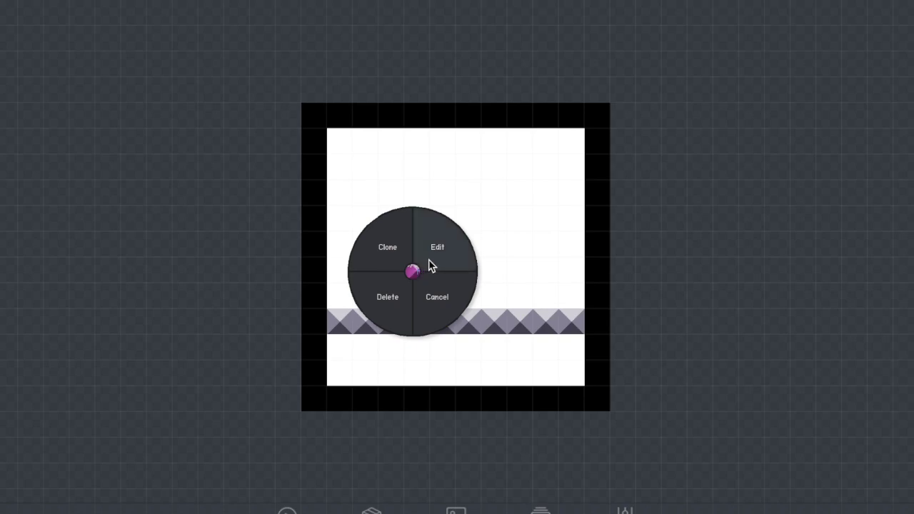
left_click(430, 264)
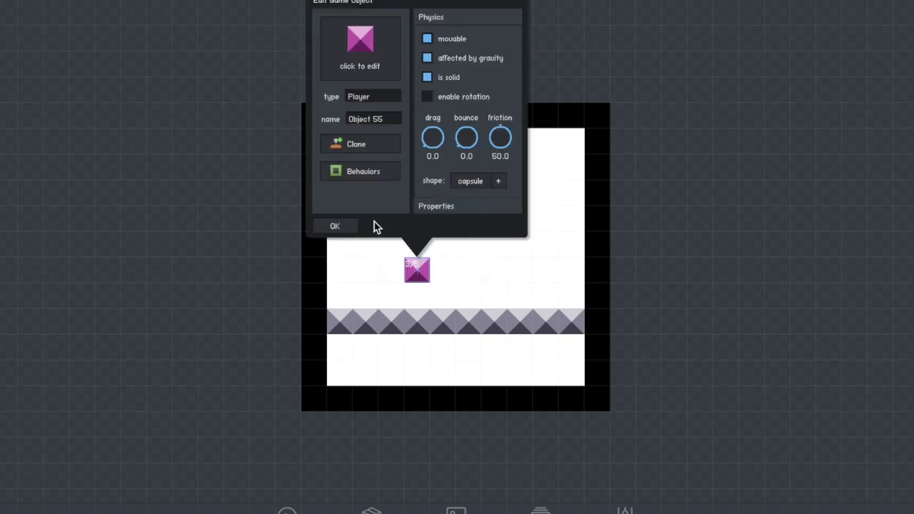
left_click(364, 171)
left_click(364, 75)
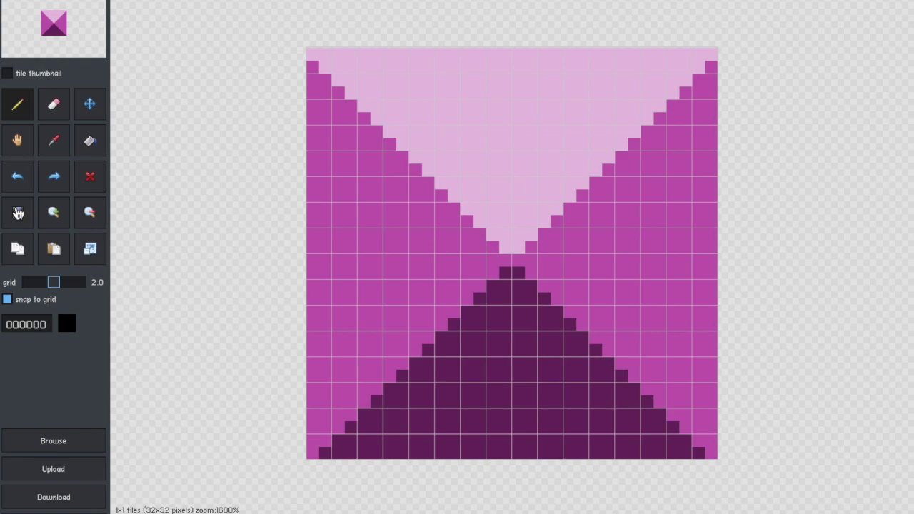
left_click(18, 213)
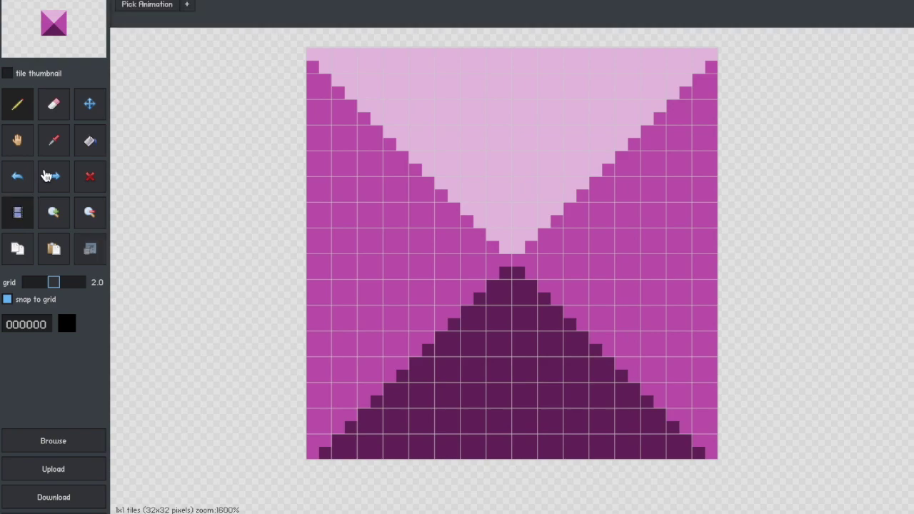
left_click(188, 6)
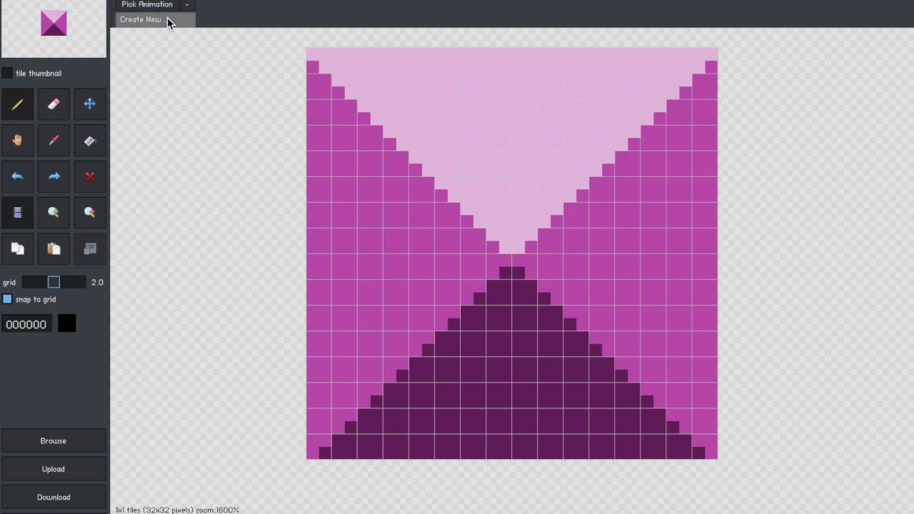
left_click(170, 21)
left_click(370, 138)
key("ctrl+a")
type("sel")
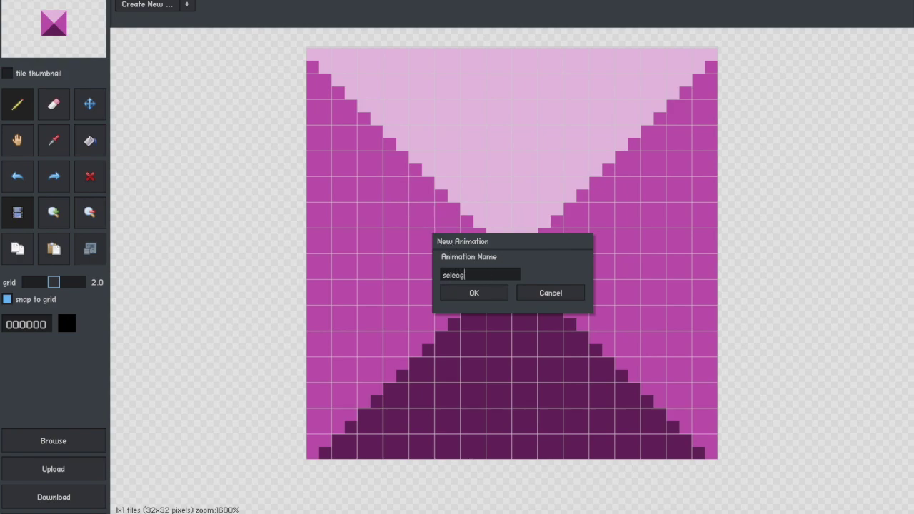
type("ect")
left_click(488, 298)
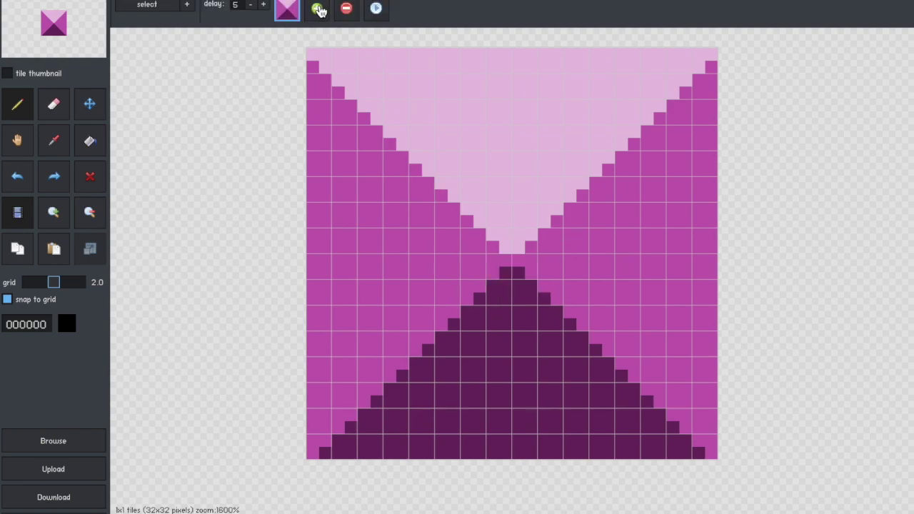
- Add eight more frames to the select animation to make nine in total
left_click(317, 9)
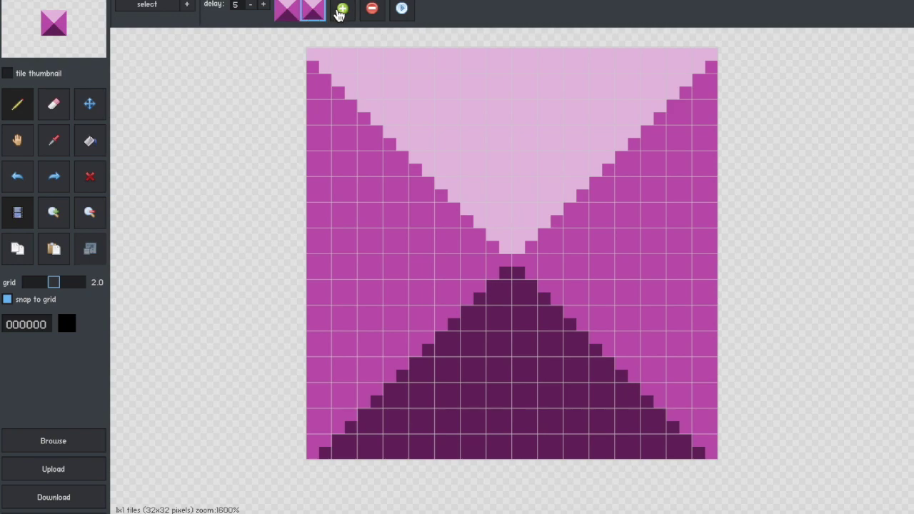
left_click(340, 10)
left_click(367, 10)
left_click(395, 11)
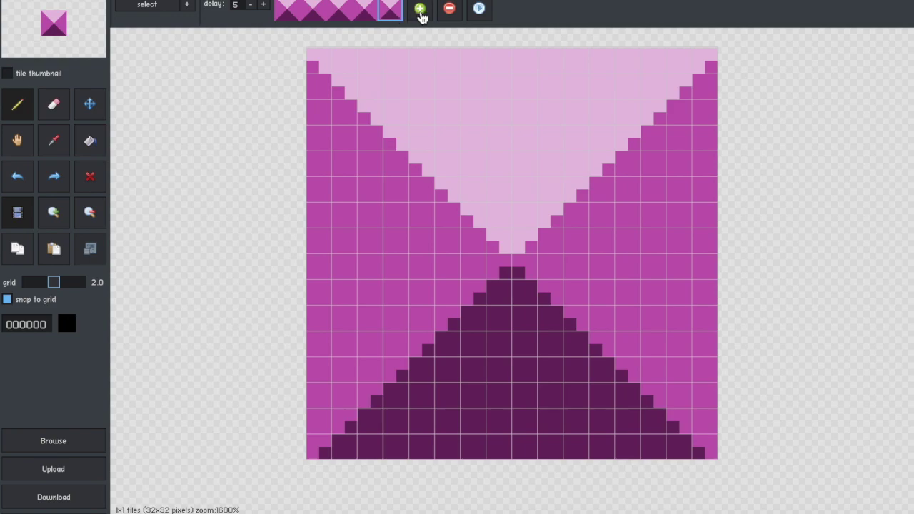
left_click(421, 10)
left_click(445, 10)
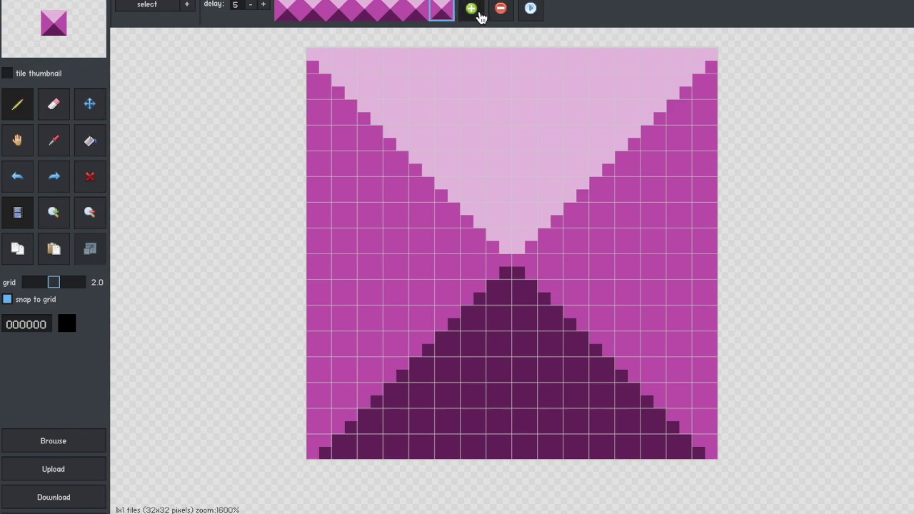
left_click(480, 16)
left_click(499, 16)
- Fill every area of the animation's second frame with the light green 99E550
left_click(307, 15)
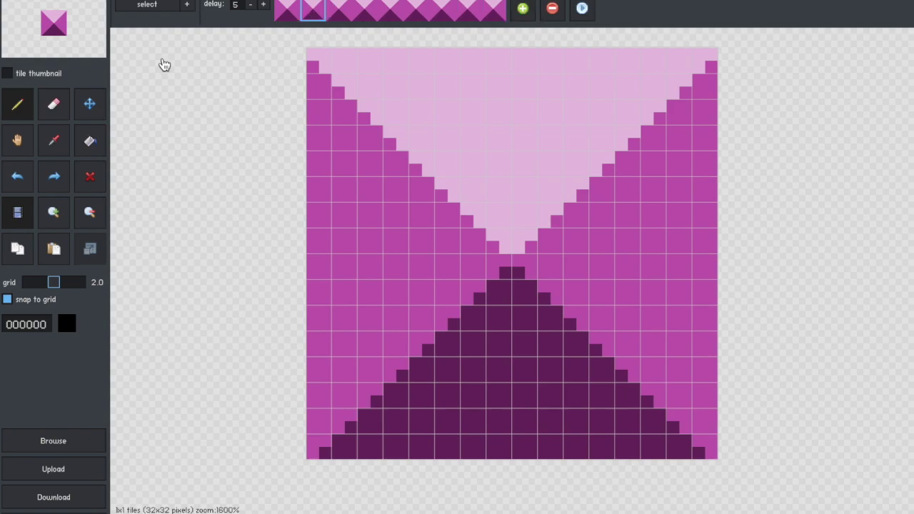
left_click(90, 150)
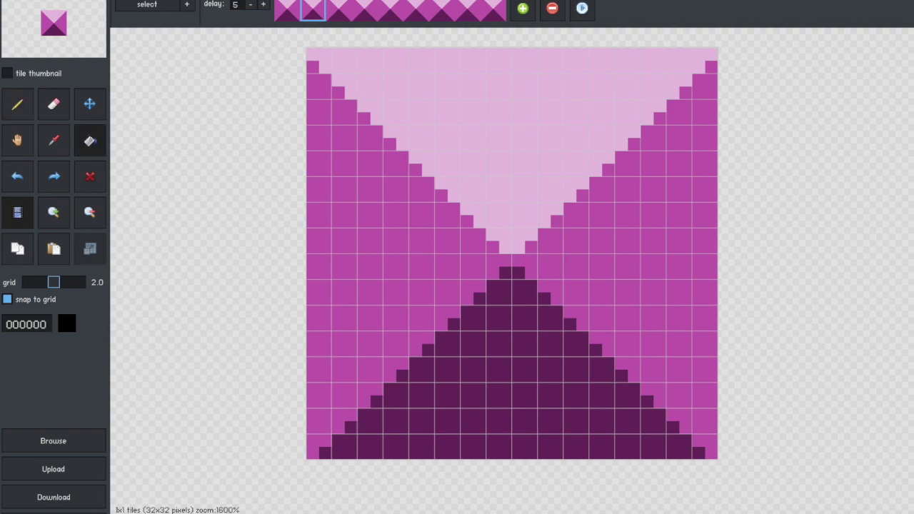
left_click(439, 456)
left_click(366, 227)
left_click(468, 143)
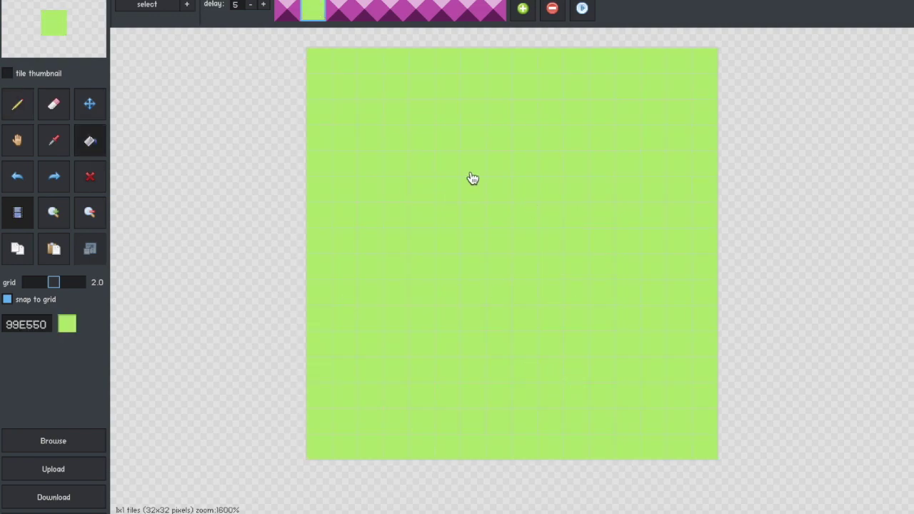
- Fill every area of the animation's third frame with the green 37946E
left_click(340, 13)
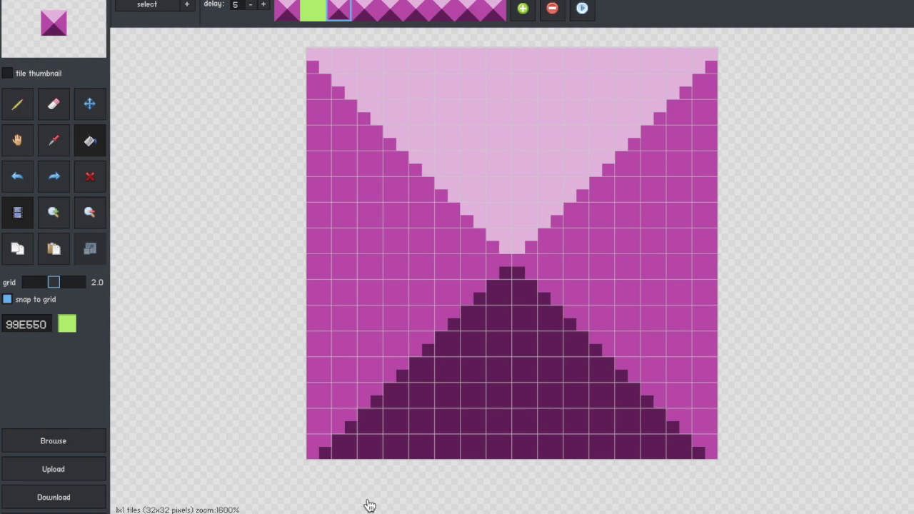
type("37946E")
left_click(443, 339)
left_click(415, 317)
left_click(530, 187)
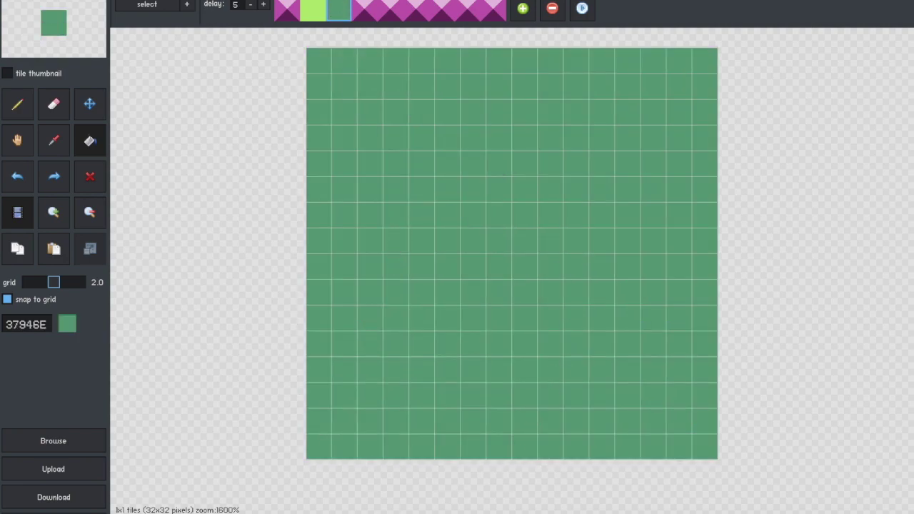
- Fill every area of the animation's fourth frame with the blue 5B6EE1
type("5B6EE1")
left_click(365, 17)
left_click(378, 232)
left_click(545, 379)
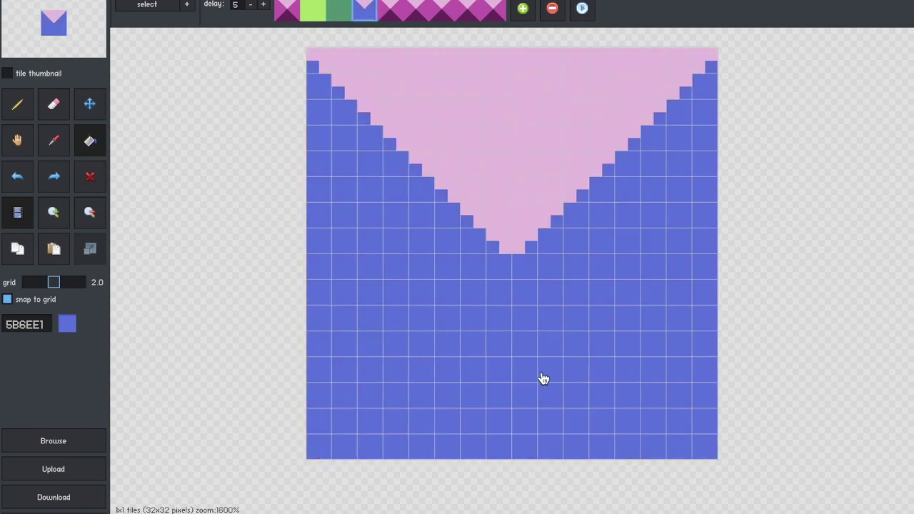
left_click(528, 146)
- Fill every area of the animation's fifth frame with the light blue 5FCDE4
type("5FCDE4")
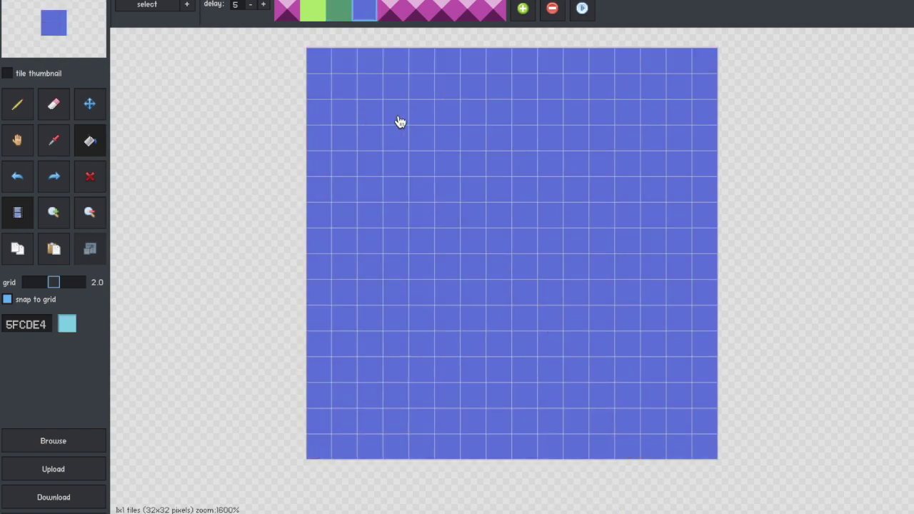
left_click(386, 21)
left_click(505, 256)
left_click(454, 196)
left_click(571, 342)
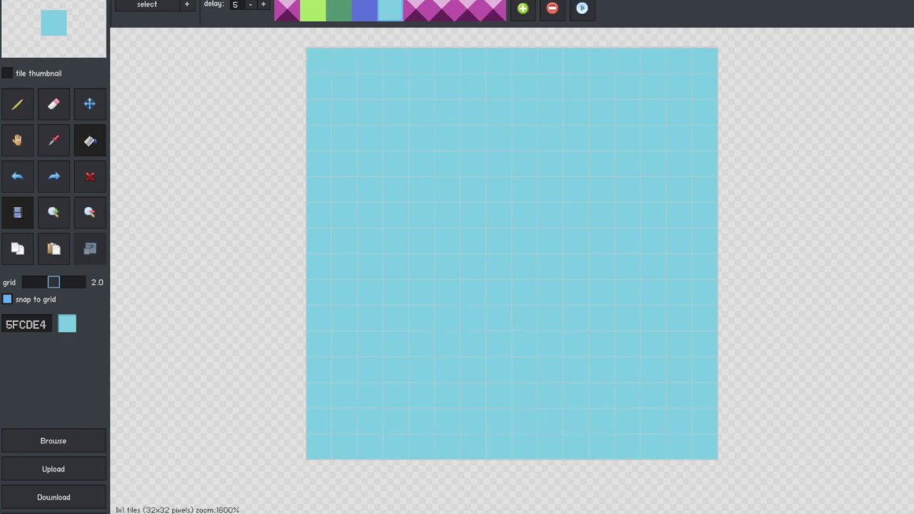
- Fill every area of the animation's sixth frame with the grey 9BADB7
type("9BADB7")
left_click(408, 9)
left_click(477, 95)
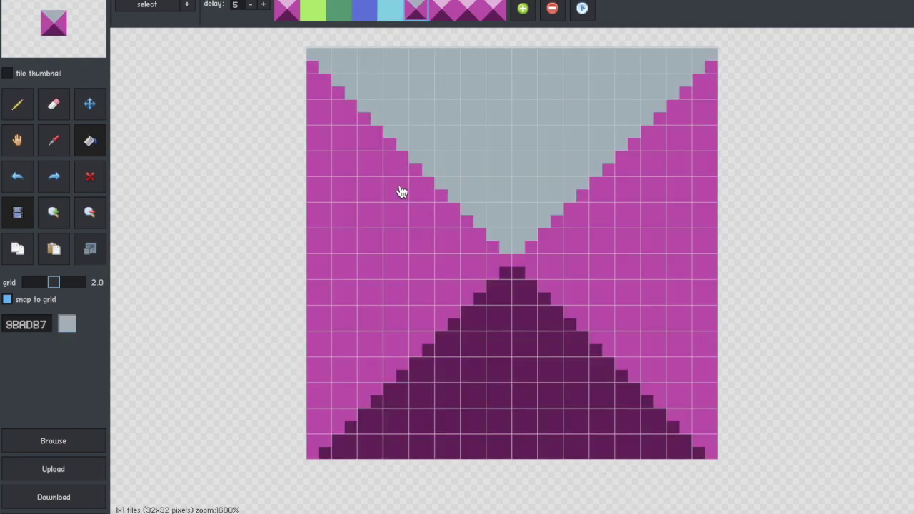
left_click(402, 194)
left_click(508, 314)
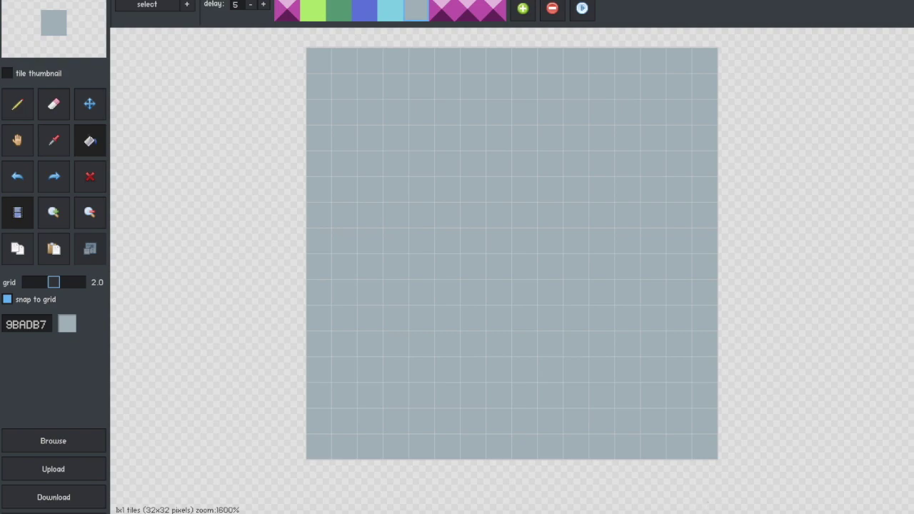
- Fill the animation's seventh frame with dark red and its eighth frame with the pinkish red D95763
left_click(441, 10)
left_click(421, 229)
left_click(508, 314)
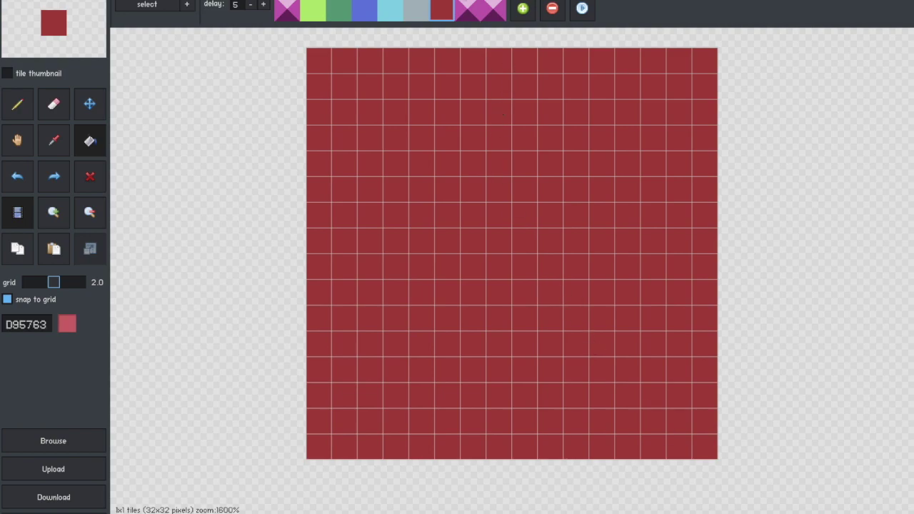
left_click(466, 14)
left_click(500, 125)
left_click(543, 336)
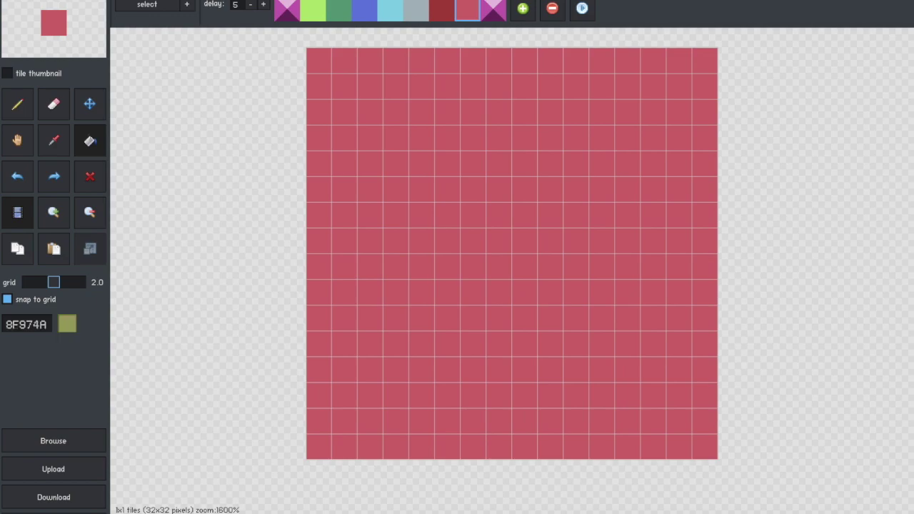
- Fill every area of the animation's ninth frame with the olive green 8F974A
left_click(494, 9)
left_click(399, 114)
left_click(467, 257)
left_click(487, 329)
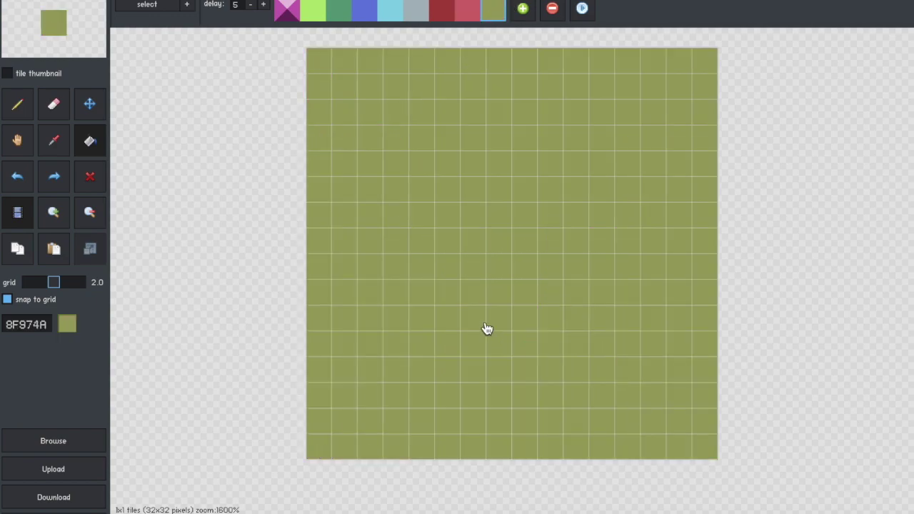
- Fill all three areas of the animation's first frame with a solid colour and return to the object's settings
left_click(288, 9)
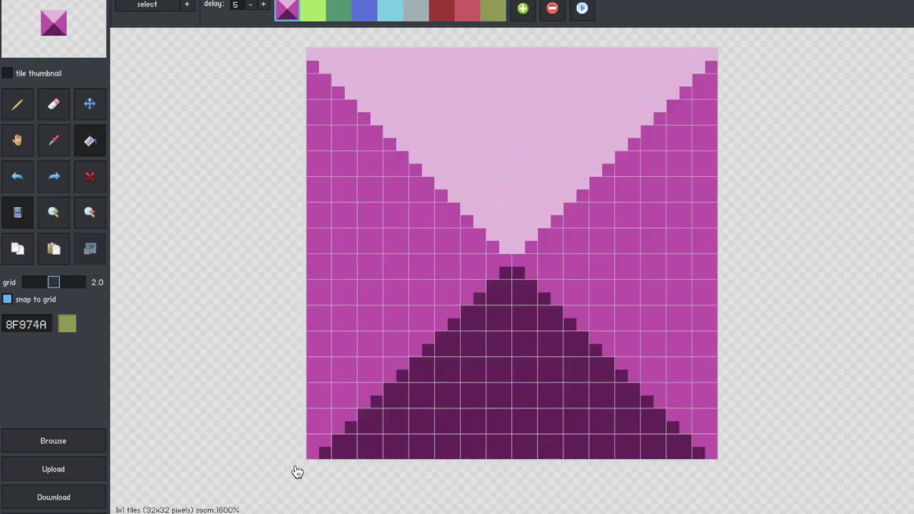
left_click(361, 137)
left_click(490, 300)
left_click(488, 224)
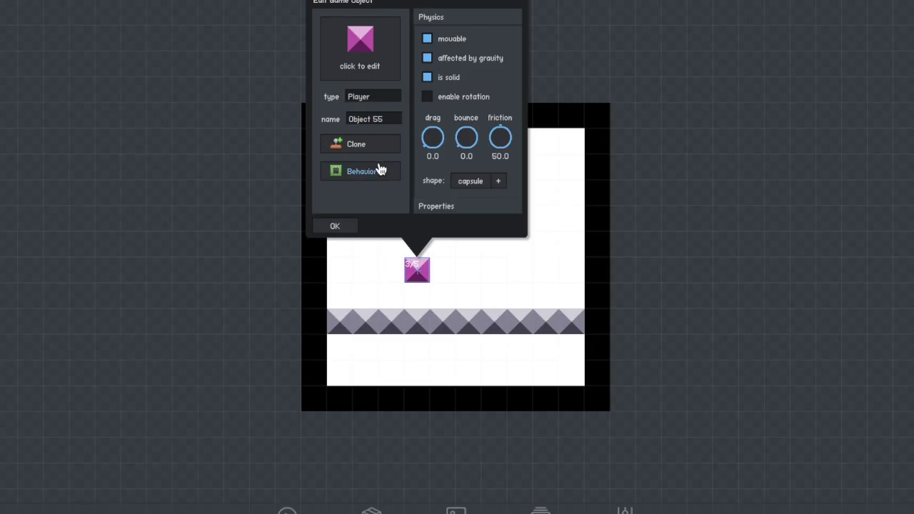
- Name the Player object "1" and open its behaviors for editing
left_click(393, 117)
type("1")
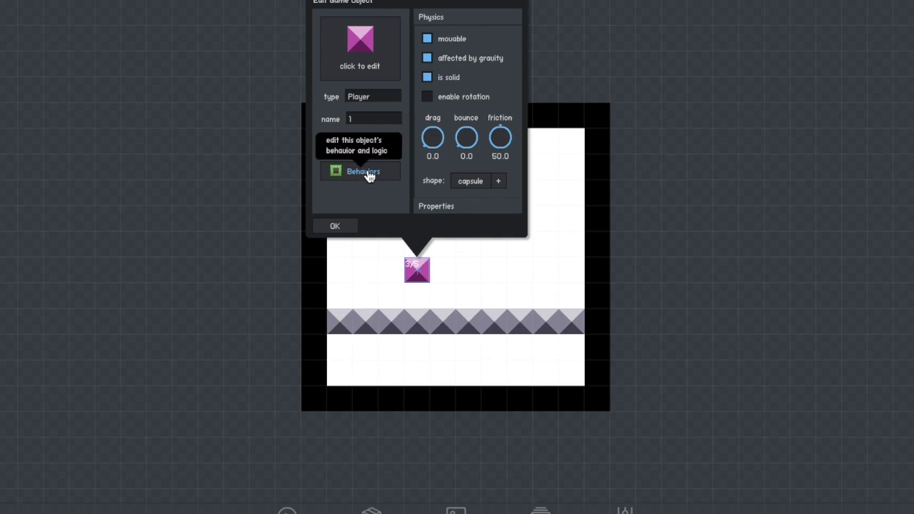
left_click(368, 173)
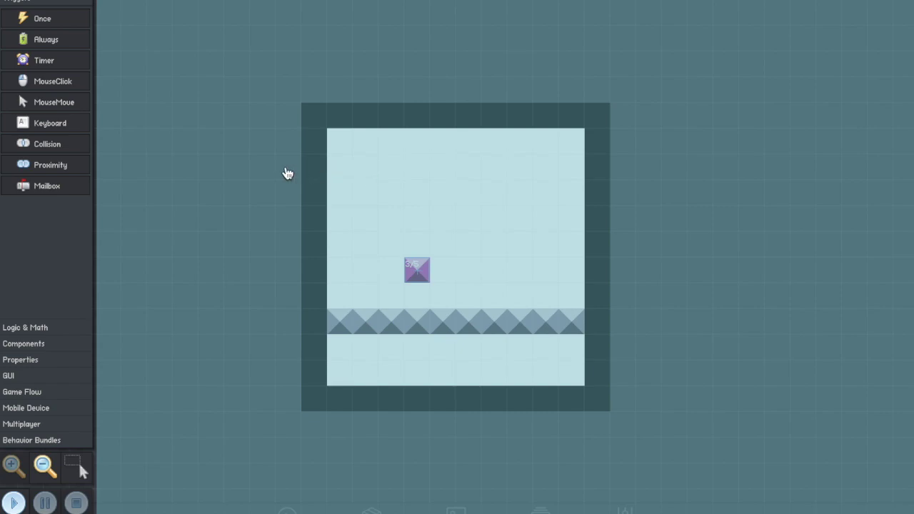
- Add a Once trigger connected to the new input of a Random block with minimum 1 and maximum 9
left_click(28, 18)
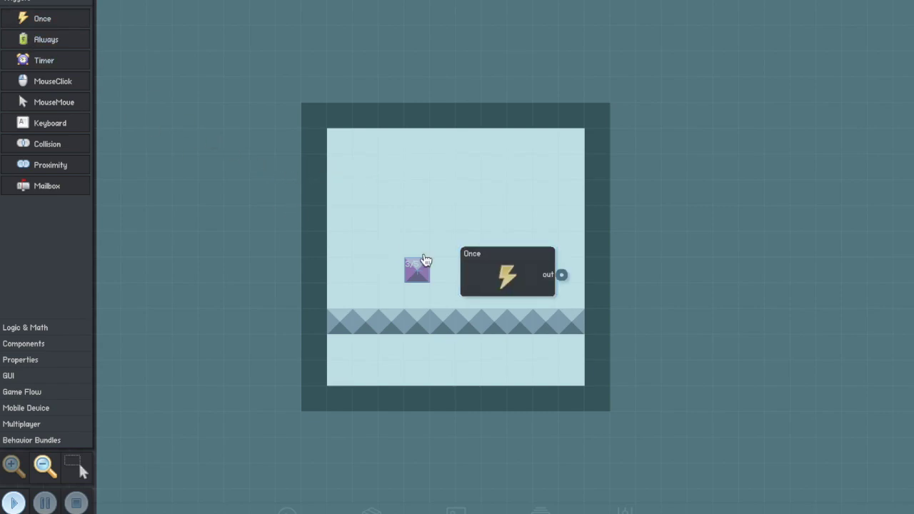
left_click_drag(514, 270, 223, 66)
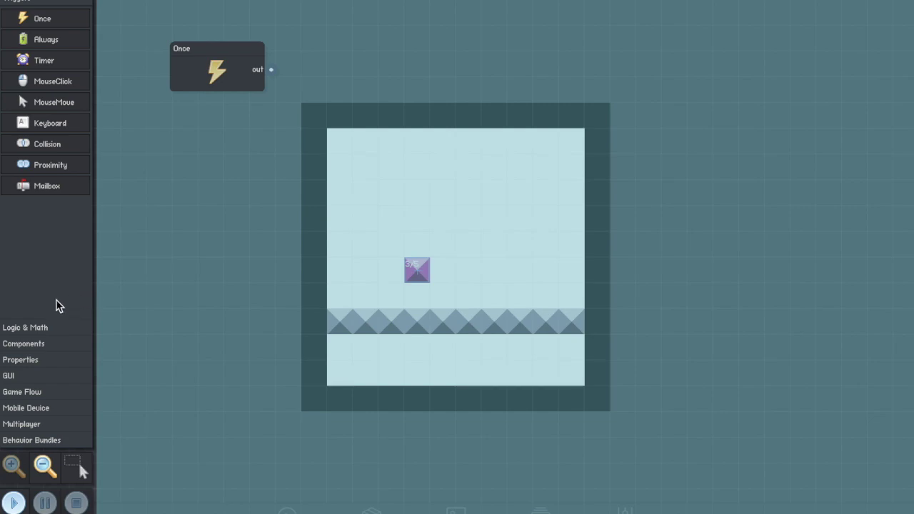
left_click(43, 327)
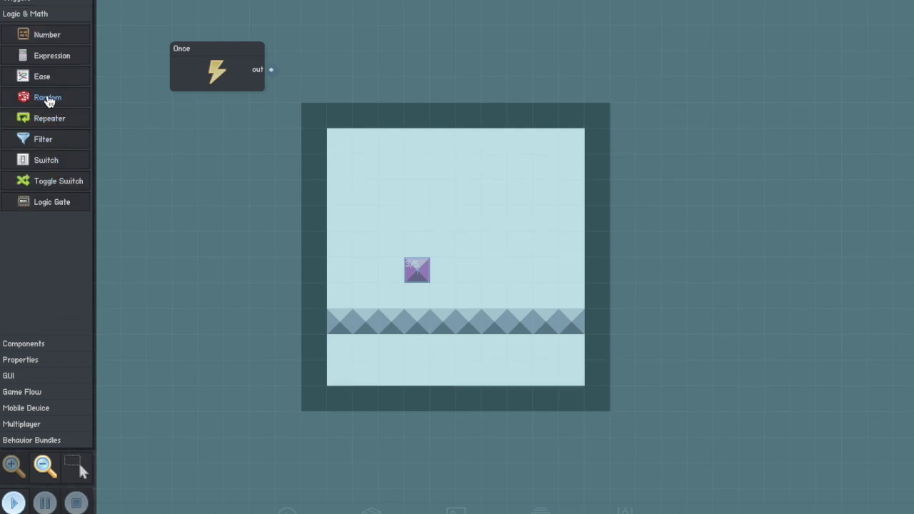
left_click(51, 100)
left_click_drag(446, 245, 371, 93)
left_click_drag(271, 70, 312, 69)
left_click(361, 86)
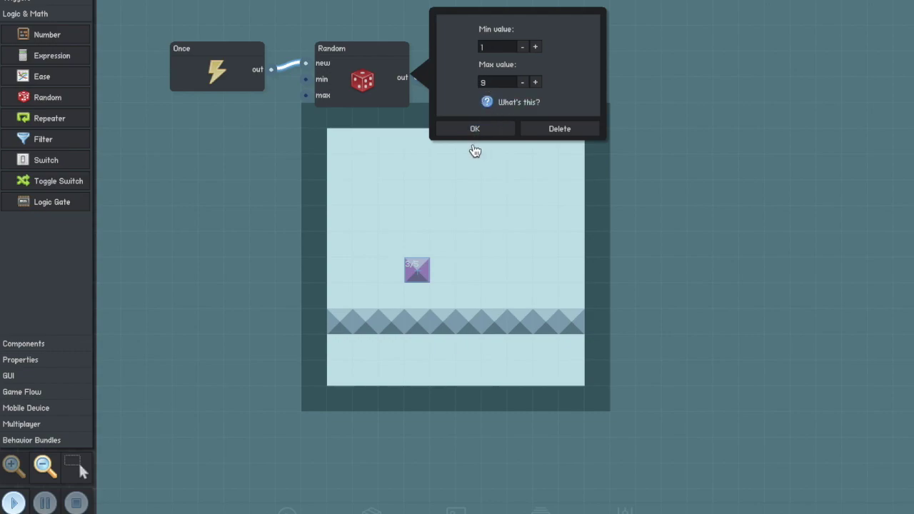
left_click(474, 132)
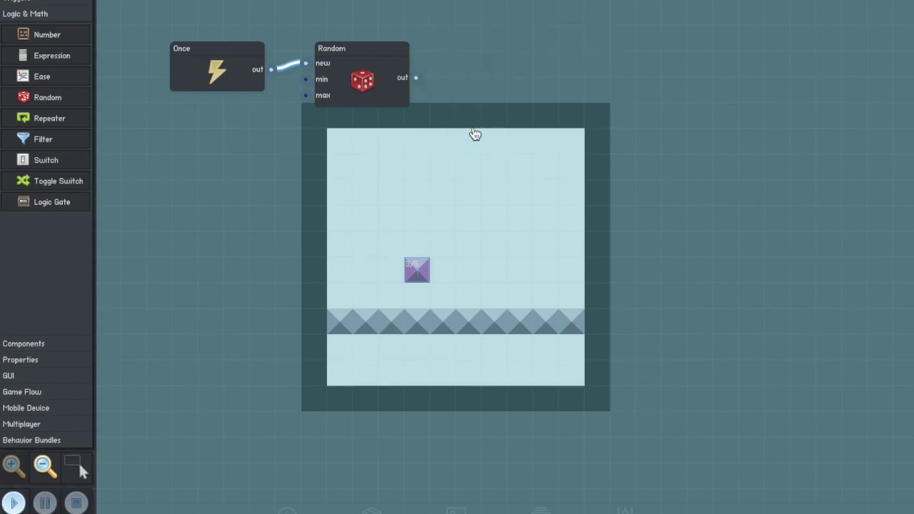
- Add an Animation block to the right of the Random block and connect the Random output to its go to input
left_click(31, 344)
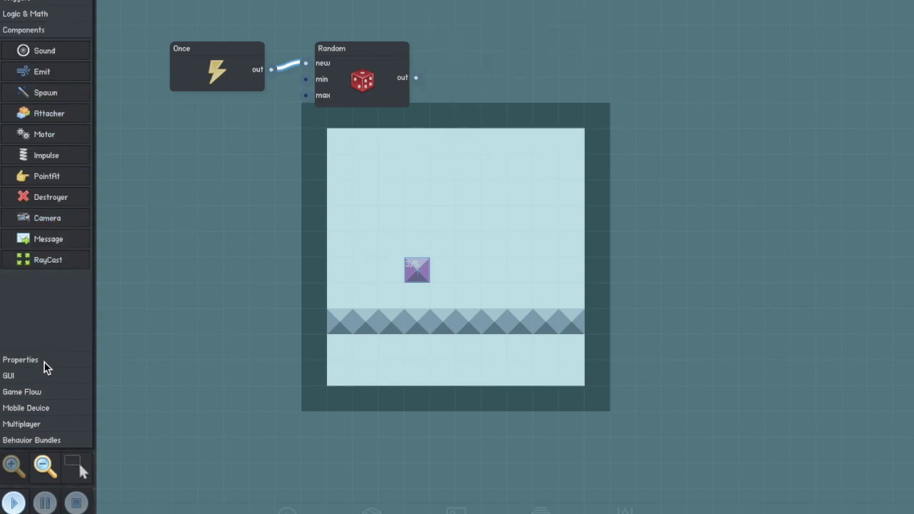
left_click(44, 364)
left_click(30, 173)
left_click_drag(476, 284, 483, 88)
left_click_drag(416, 79, 451, 96)
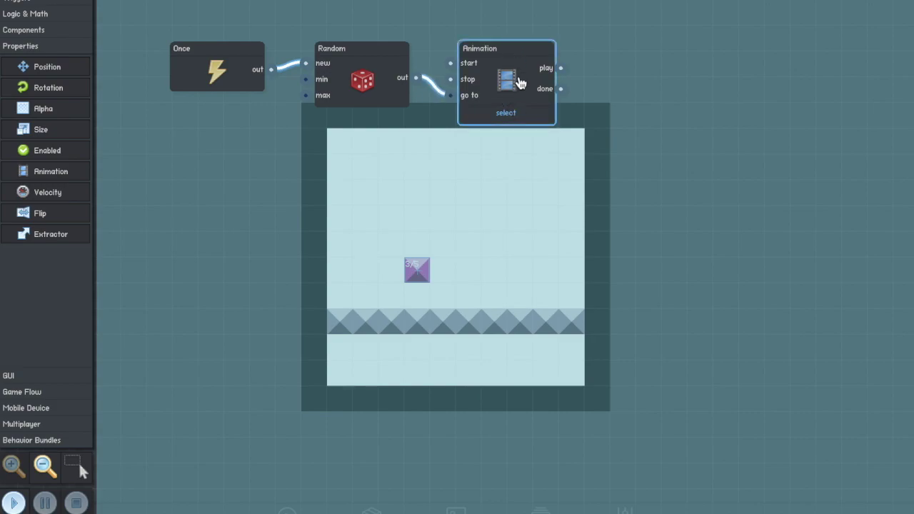
- Choose the "select" animation in the Animation block's settings and confirm them
left_click(520, 81)
left_click(637, 37)
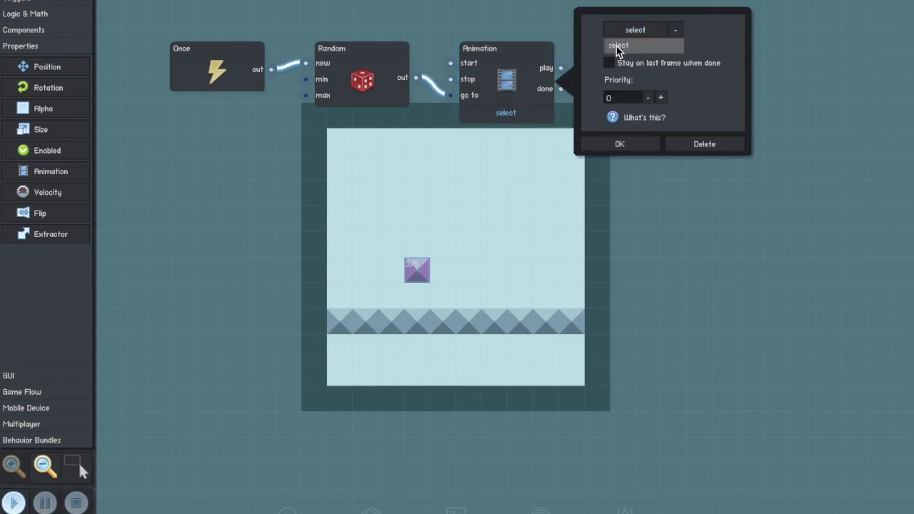
left_click(618, 45)
left_click(620, 144)
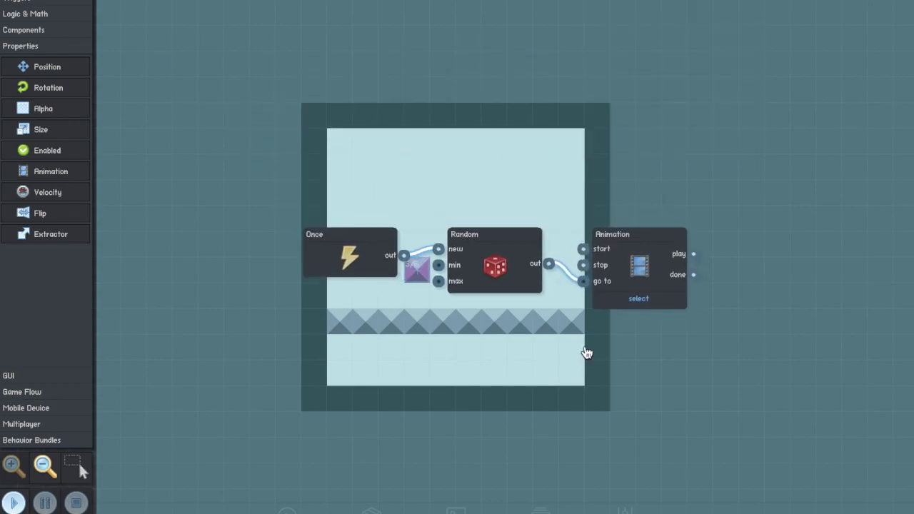
- Add the Run & Jump behavior bundle to the Player object and confirm the object's settings
left_click(50, 438)
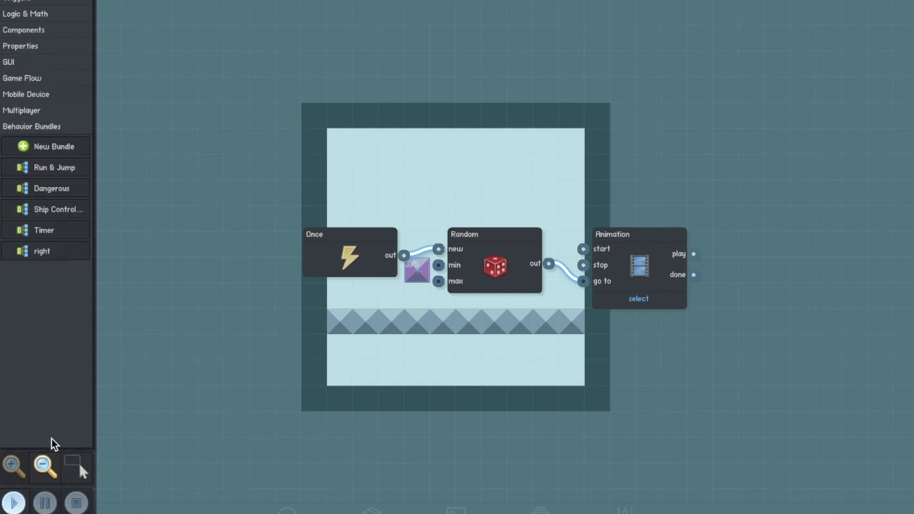
left_click_drag(45, 168, 420, 137)
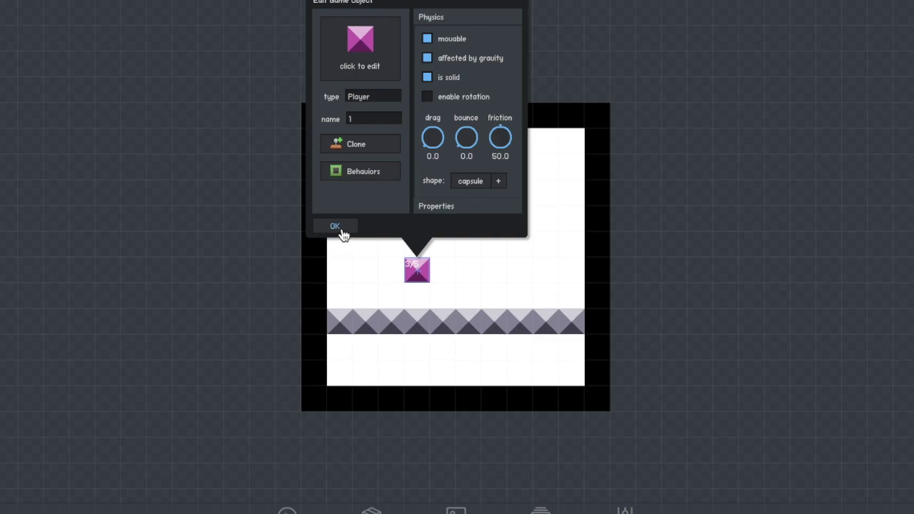
left_click(336, 227)
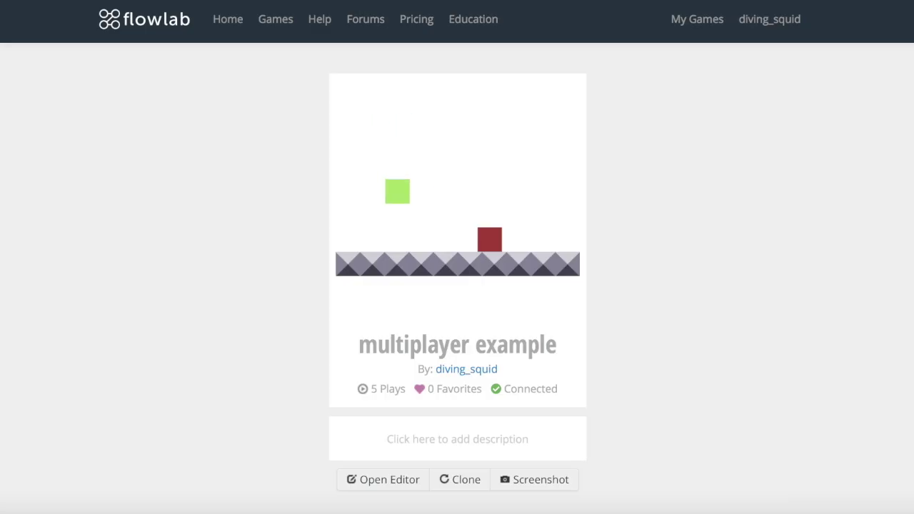
- Test the multiplayer game by running and jumping the player around the level alongside the other connected player
key("Left")
key("Right")
key("Up")
key("Left")
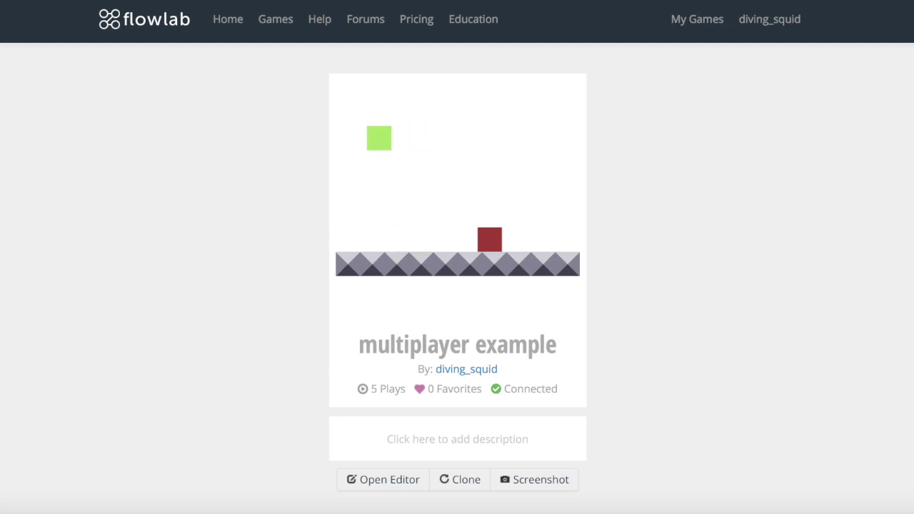
key("Right")
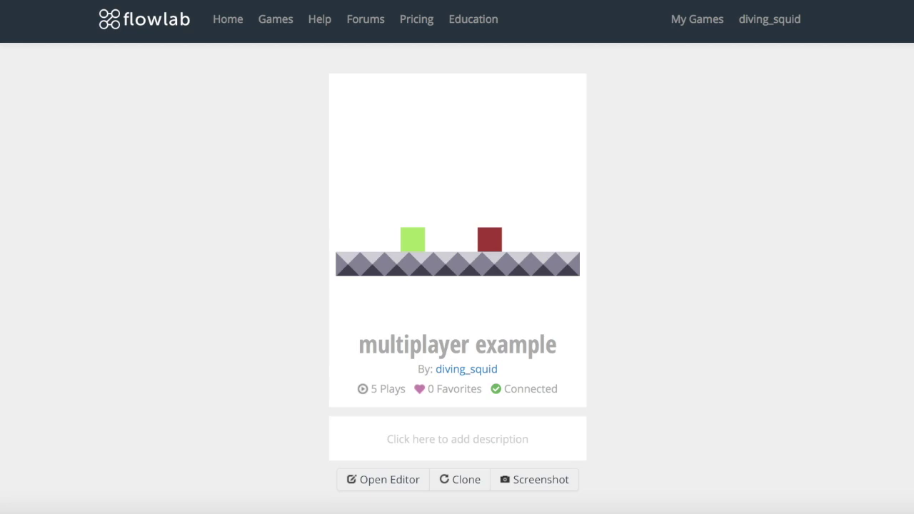
key("Left")
key("Up")
key("Right")
key("Left")
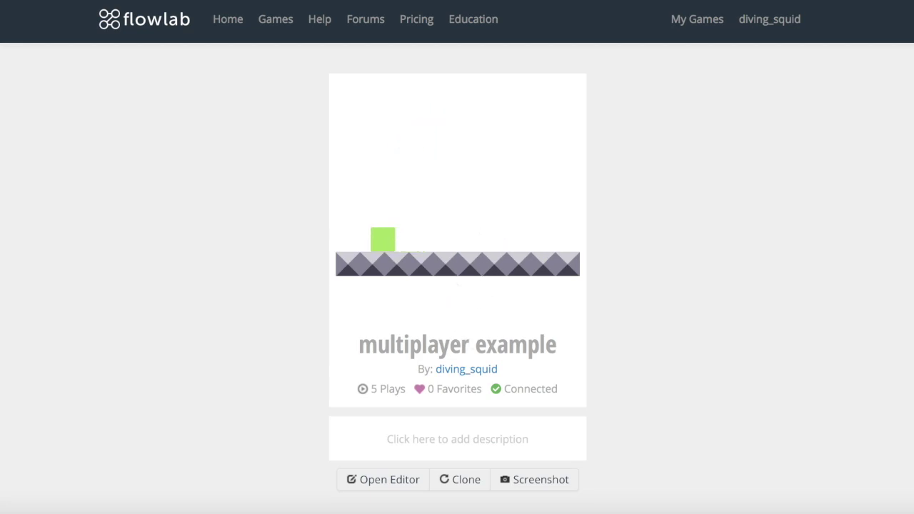
key("Right")
key("Up")
key("Left")
key("Right")
key("Left")
key("Right")
key("Left")
key("Right")
key("Up")
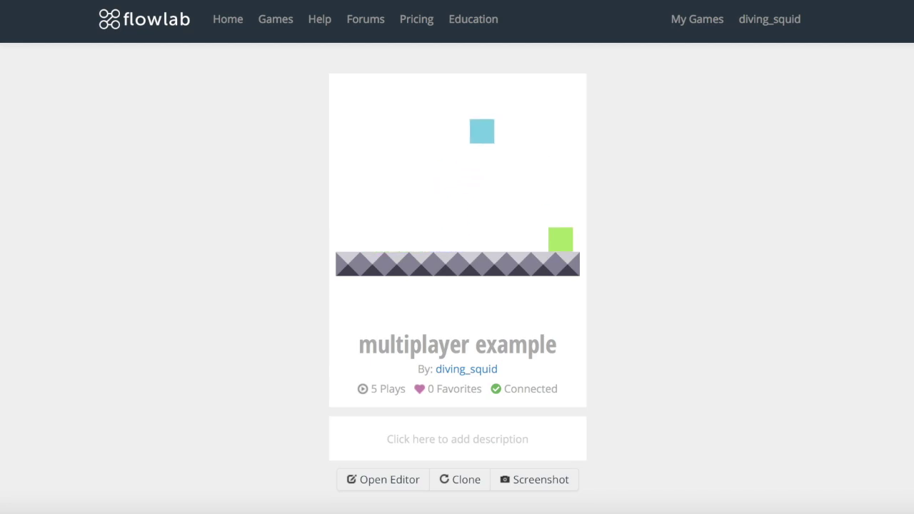
key("Left")
key("Right")
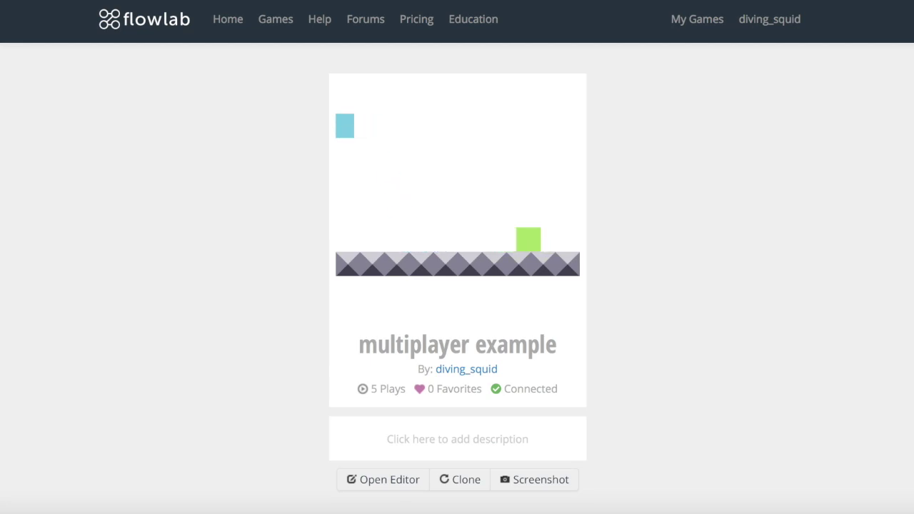
key("Left")
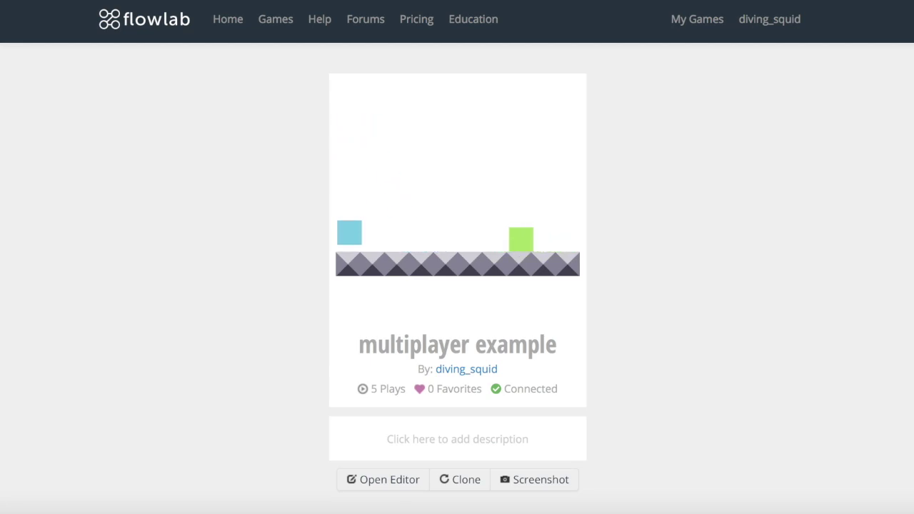
key("Up")
key("Left")
key("Up")
key("Right")
key("Left")
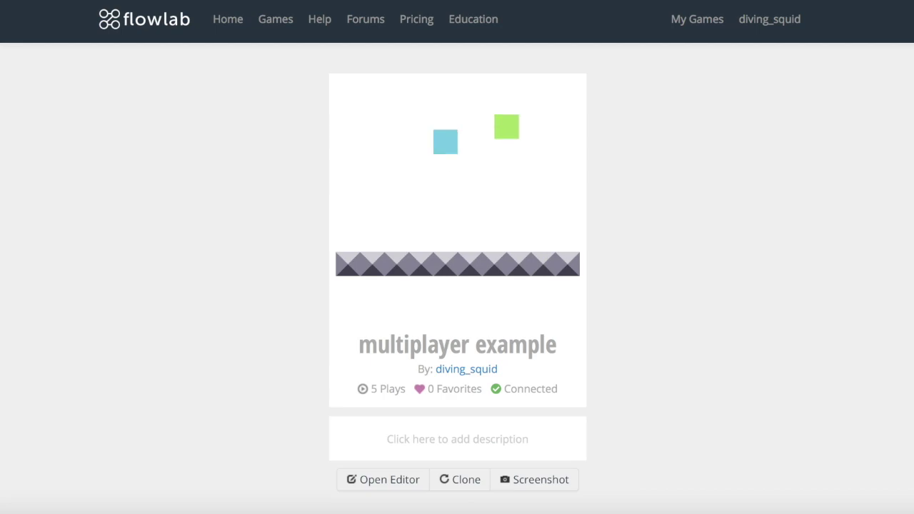
key("Right")
key("Up")
key("Left")
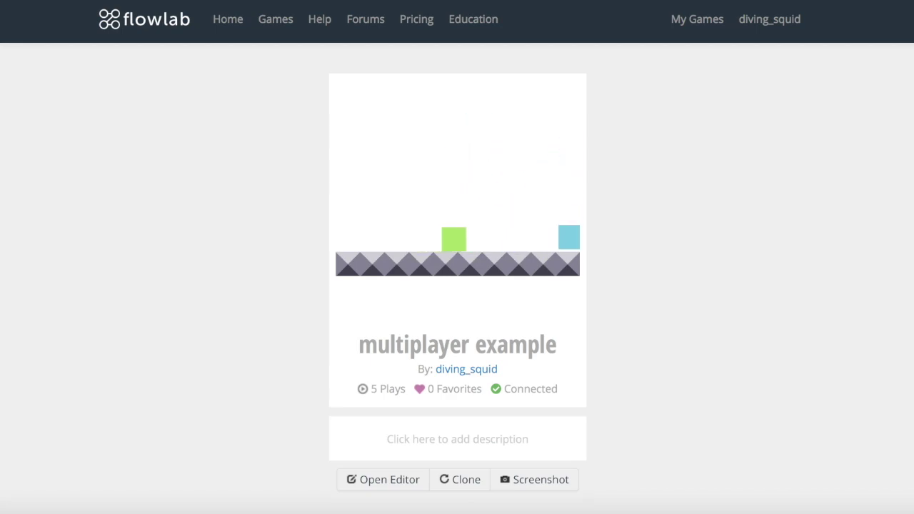
key("Left")
- Return to the game editor and create a new game object above the ground right of the players, with type "cheese"
left_click(394, 473)
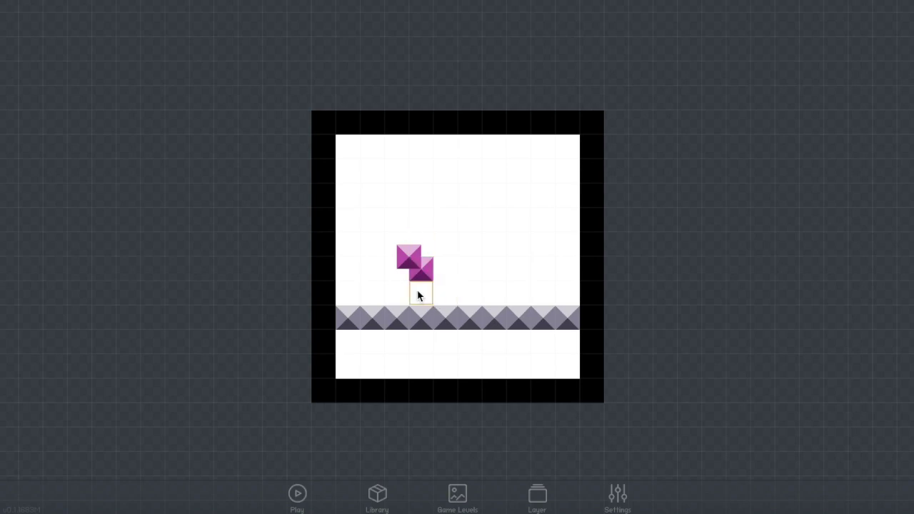
left_click(520, 270)
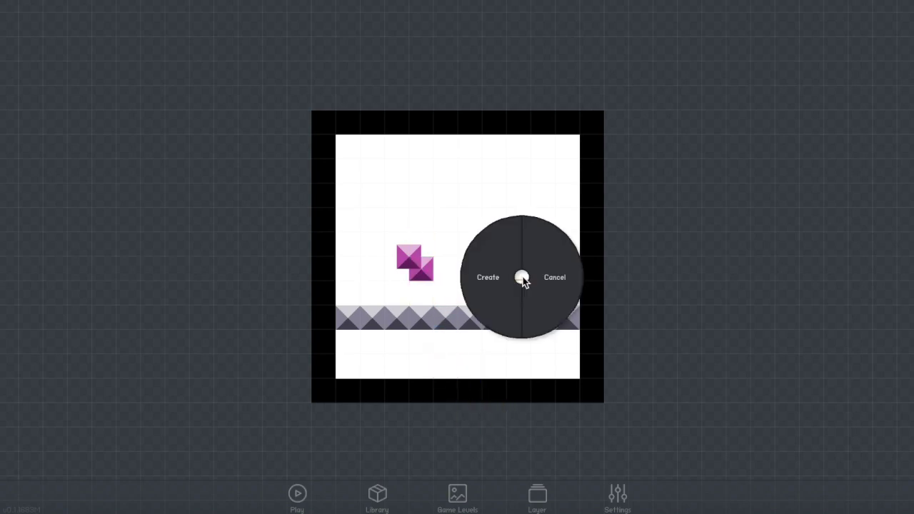
left_click(491, 278)
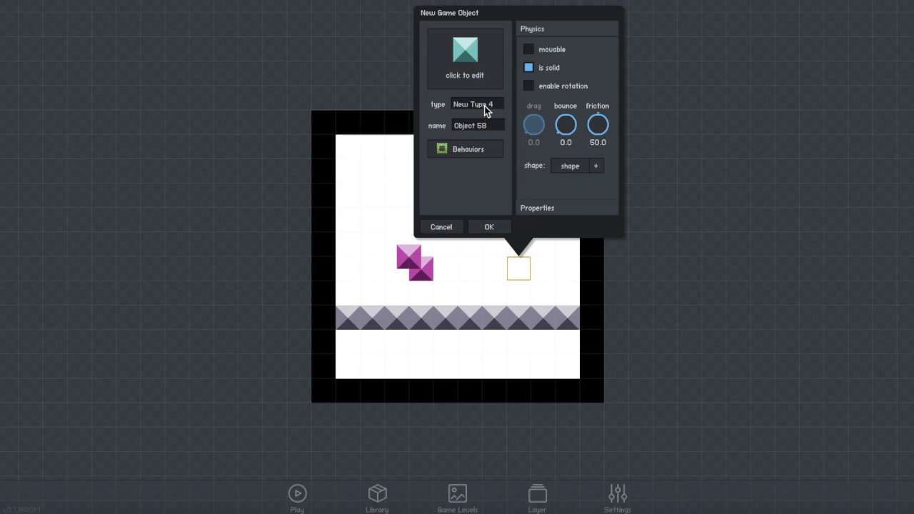
type("cheese")
- Give the cheese object the cheese sprite from the pixel-objects collection
left_click(477, 67)
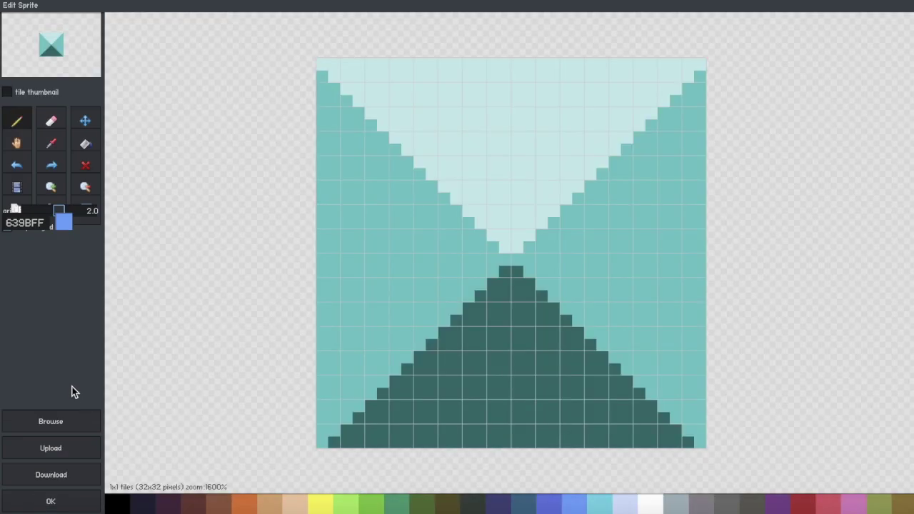
left_click(65, 424)
left_click(145, 21)
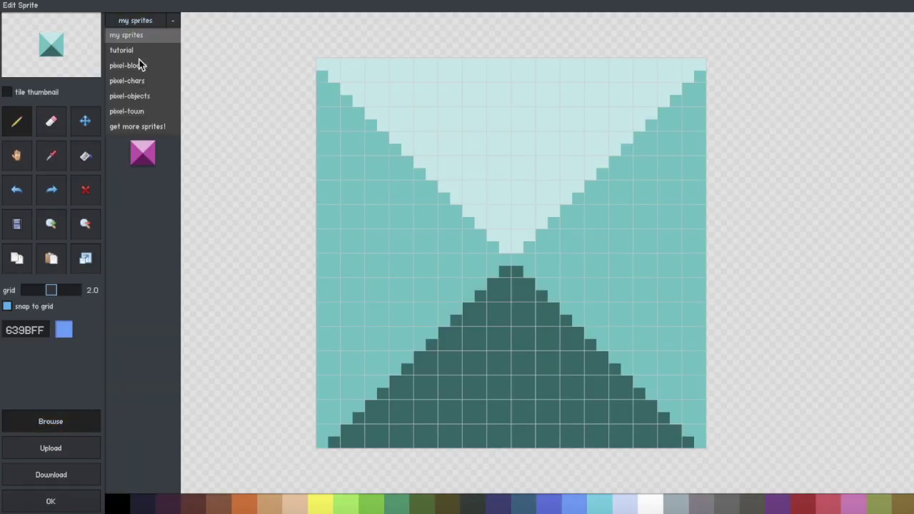
left_click(141, 97)
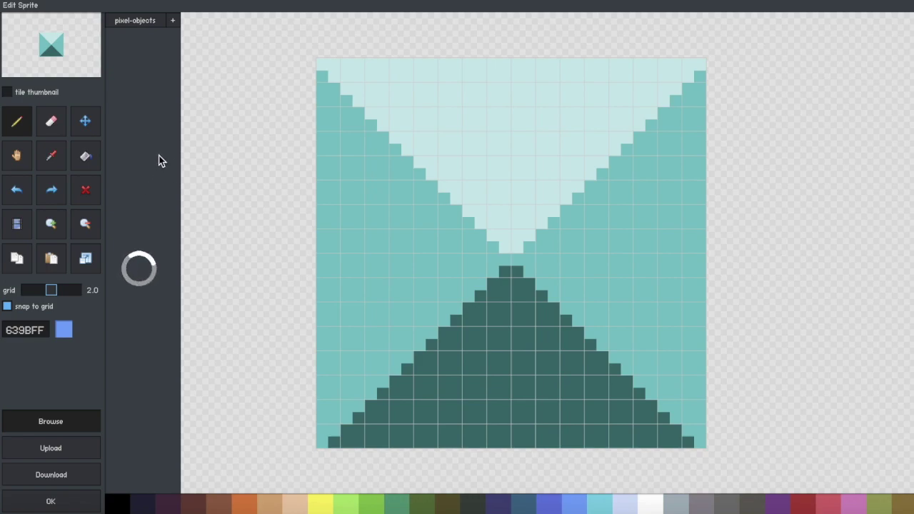
left_click(320, 436)
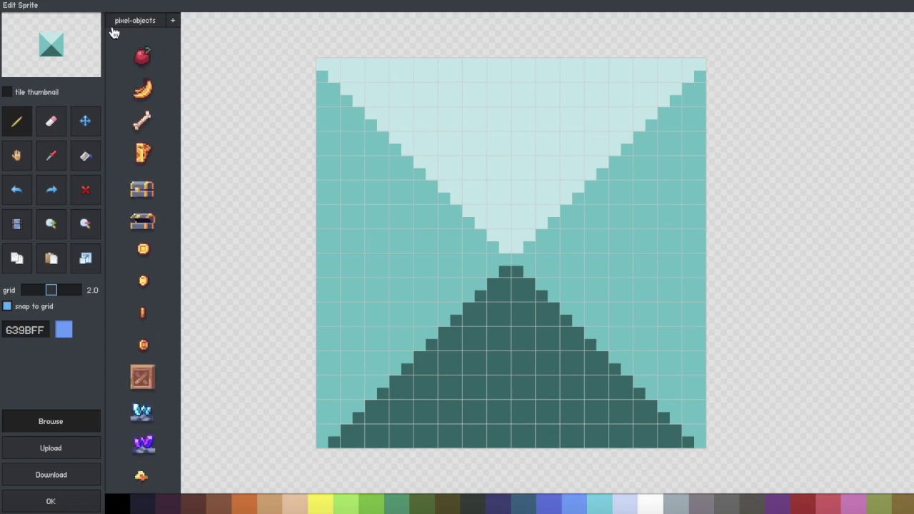
left_click(147, 149)
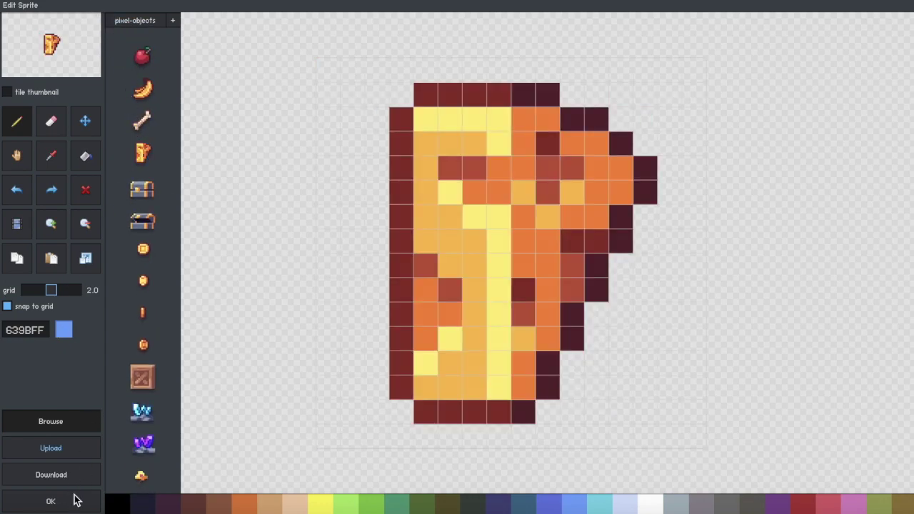
left_click(51, 501)
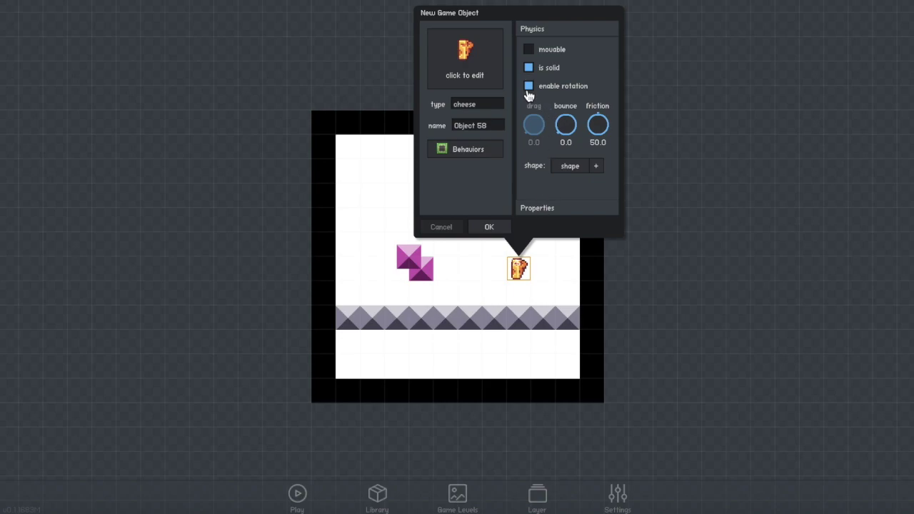
- Make the cheese object movable with rotation enabled, set its multiplayer mode to Shared and confirm the new object
left_click(528, 50)
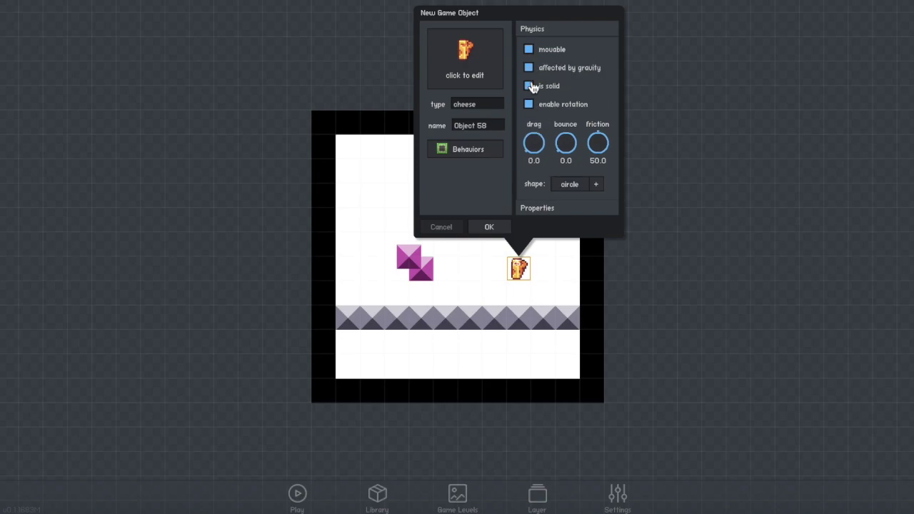
left_click(546, 210)
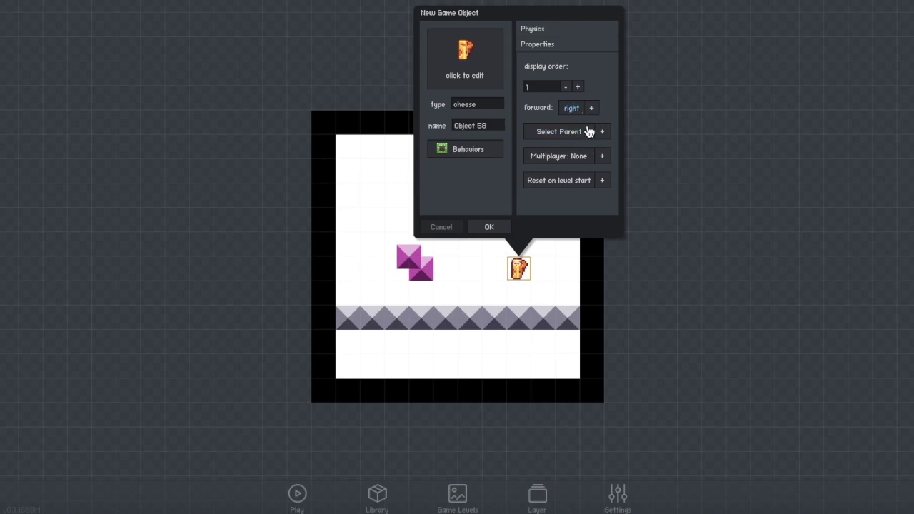
left_click(575, 156)
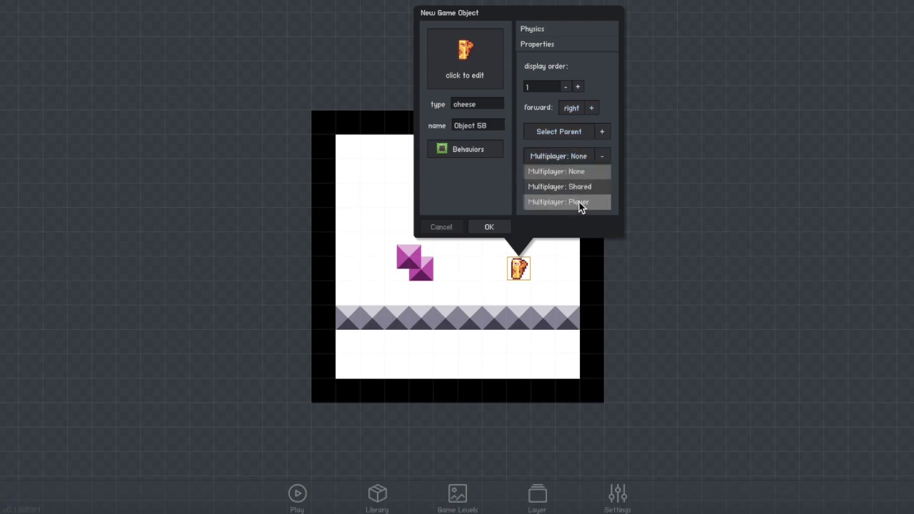
left_click(584, 186)
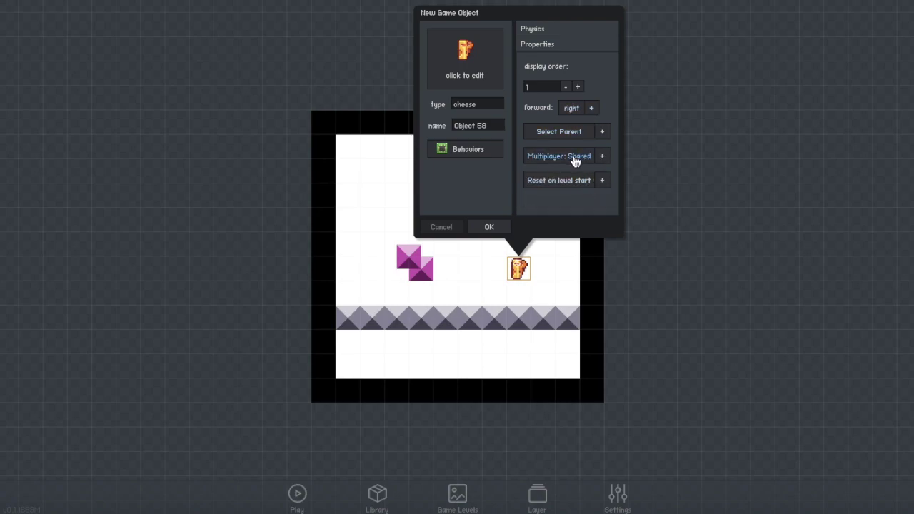
left_click(493, 227)
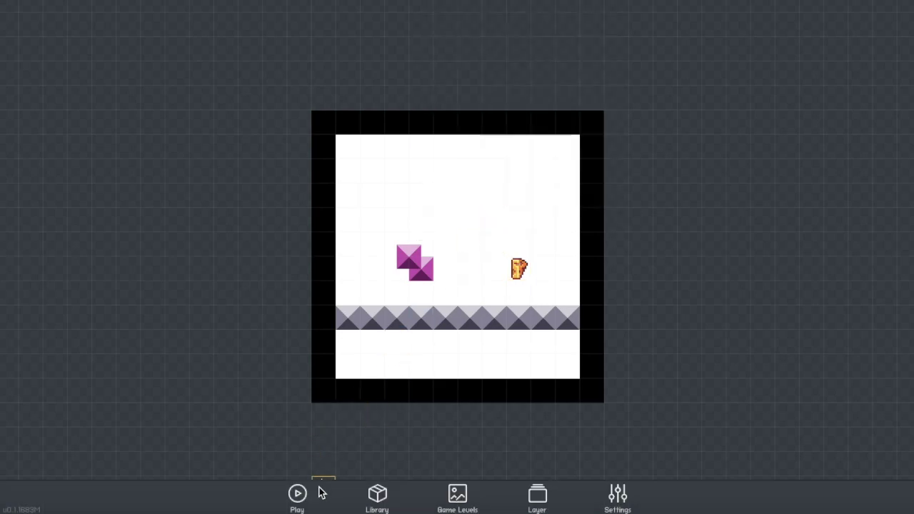
- Play the game and test the shared cheese by pushing it along the ground and jumping over it with the player
left_click(297, 494)
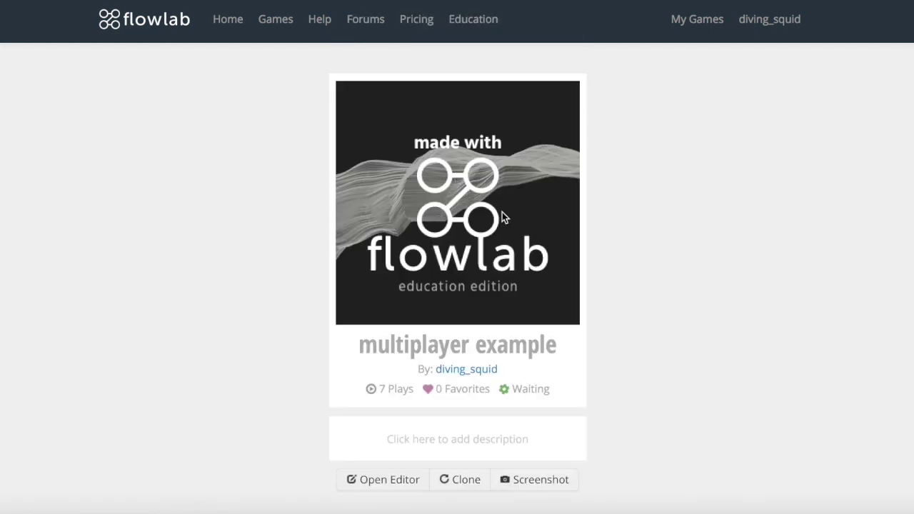
key("Right")
key("Up")
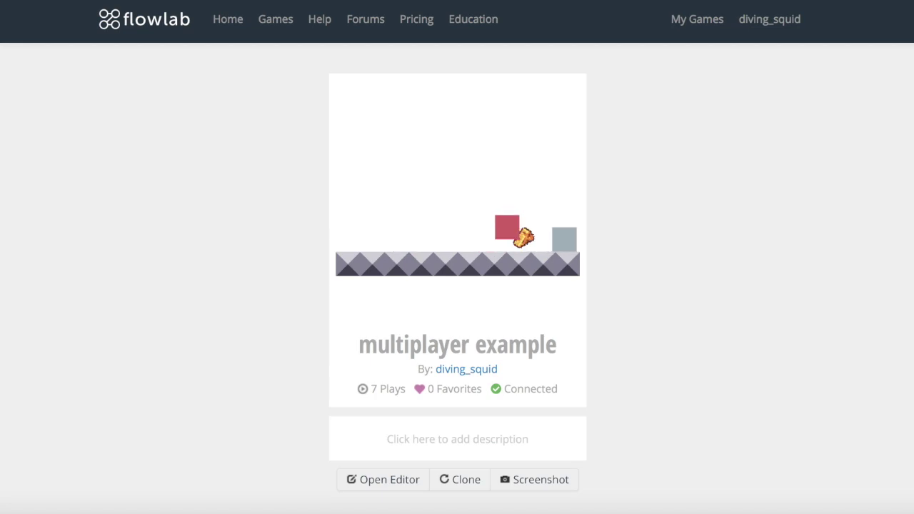
key("Left")
key("Left")
key("Up")
key("Right")
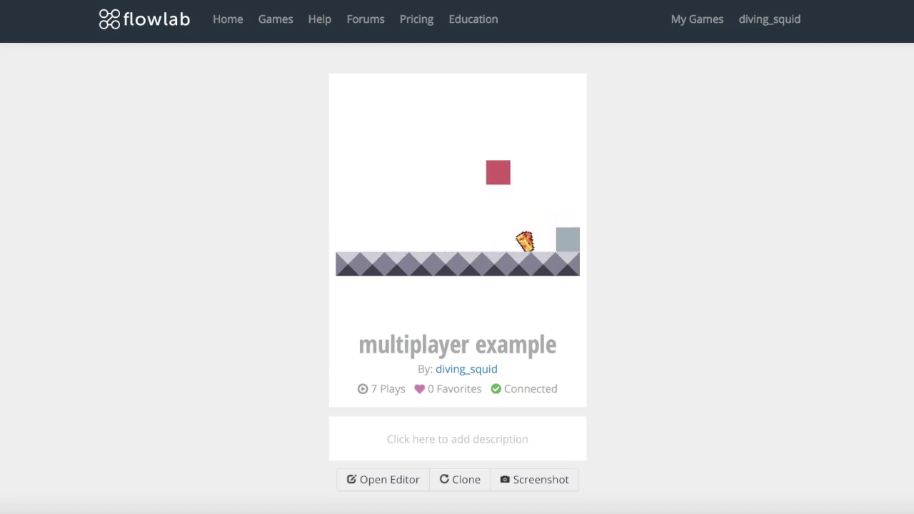
key("Left")
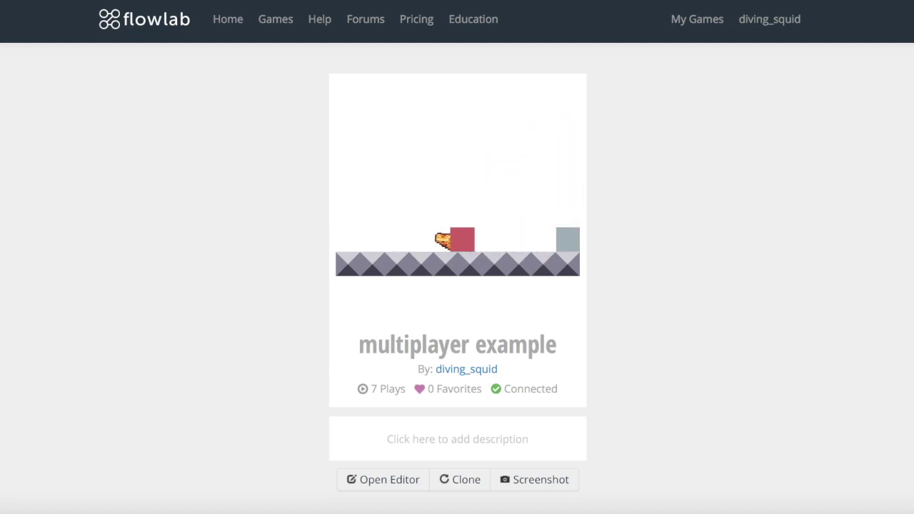
key("Up")
key("Right")
key("Right")
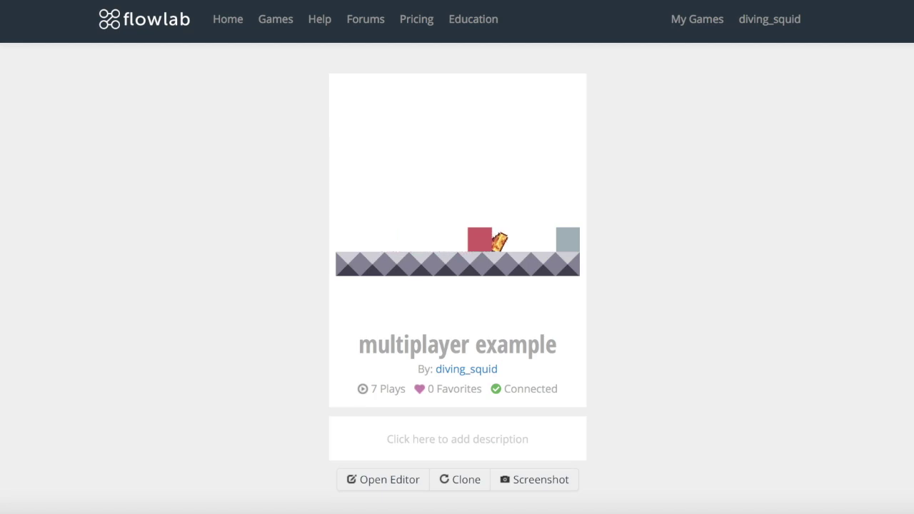
key("Left")
key("Up")
key("Right")
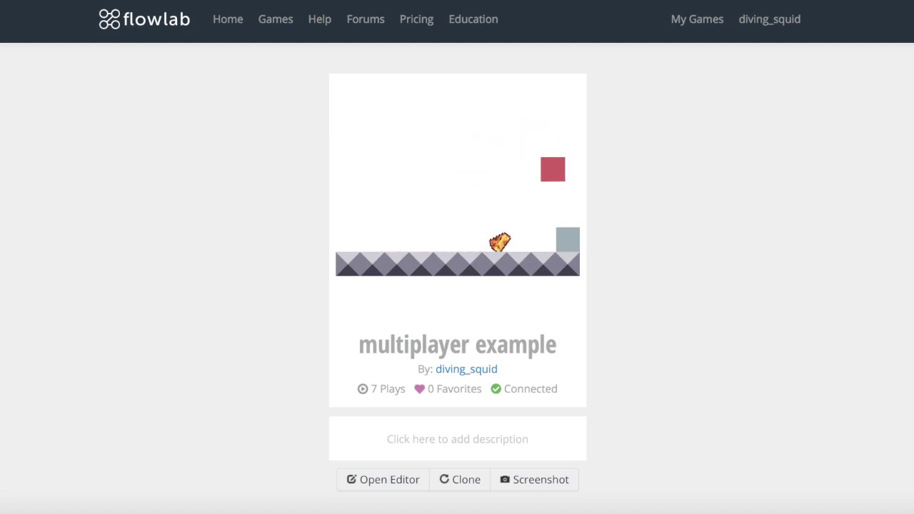
key("Left")
key("Left")
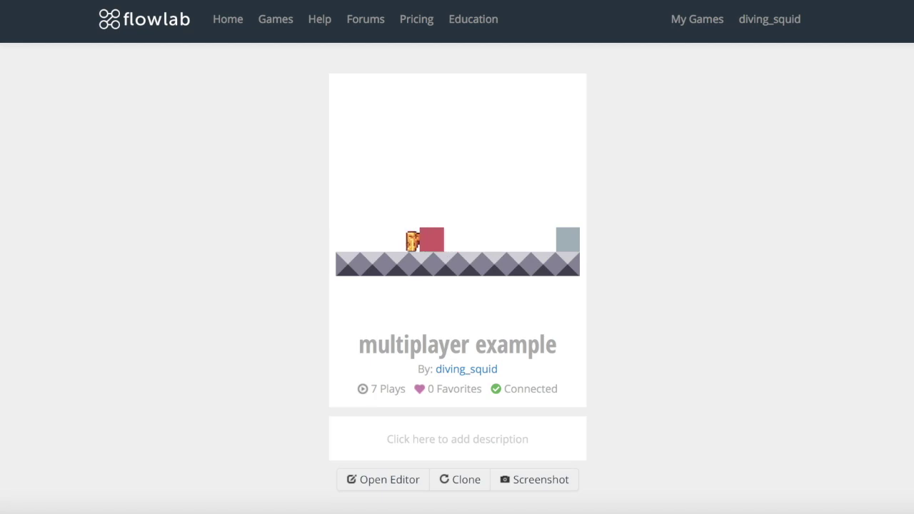
key("Up")
key("Left")
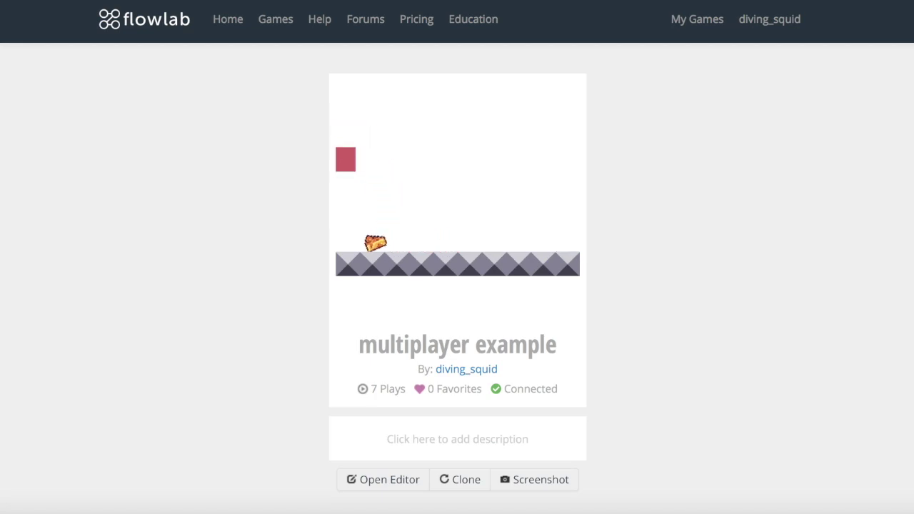
key("Right")
key("Up")
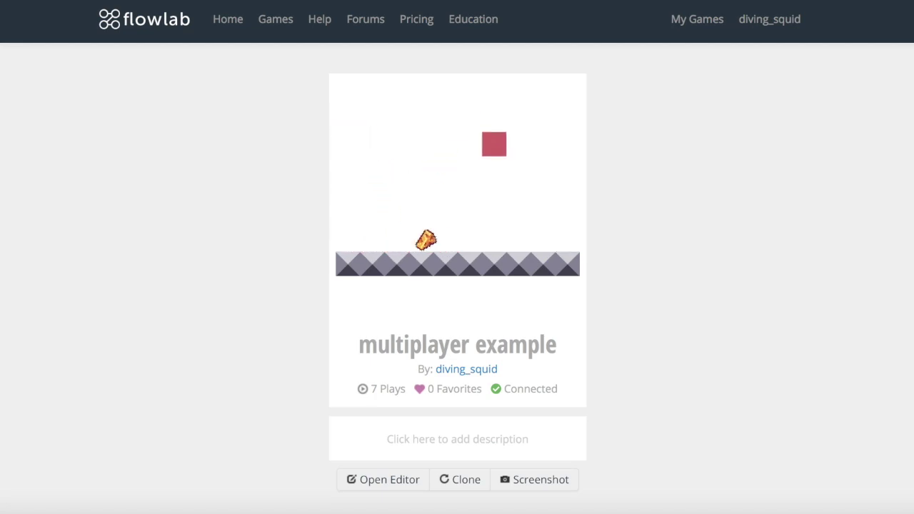
key("Left")
key("Up")
key("Up")
key("Left")
key("Right")
key("Up")
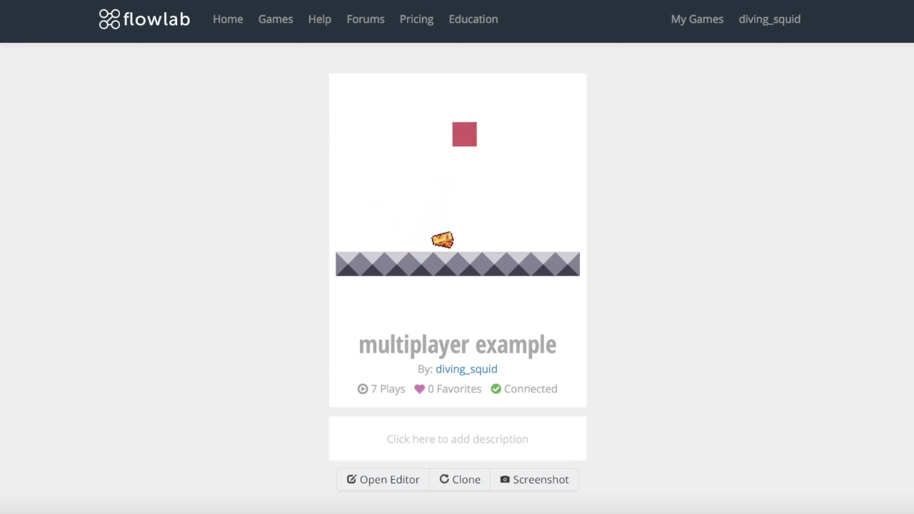
key("Left")
key("Left")
key("Right")
key("Up")
key("Left")
key("Up")
key("Right")
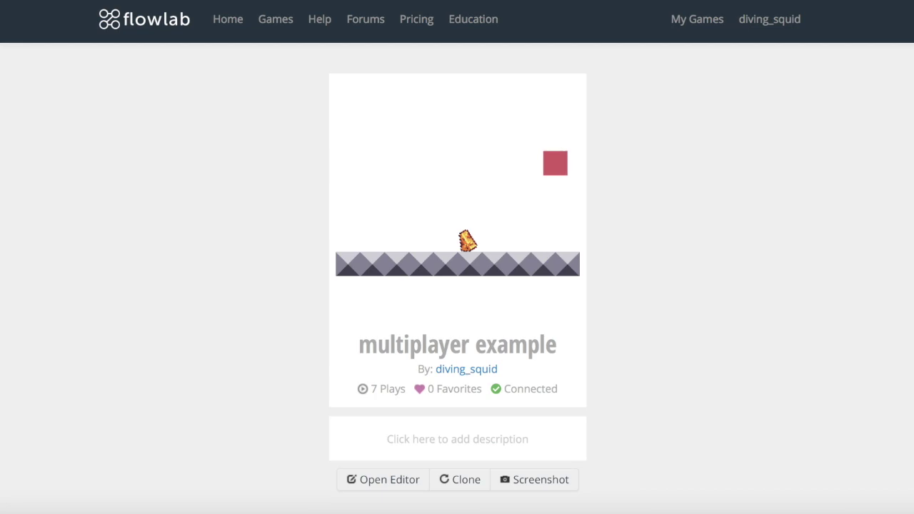